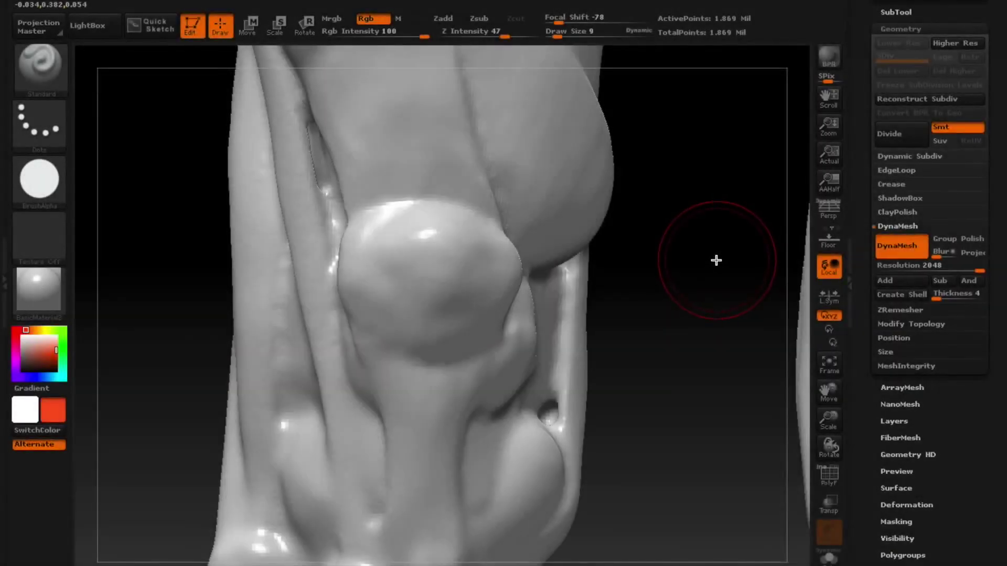
- Paint the kneecap of the figure's right leg solid red with the Standard brush
mouse_move(699, 250)
mouse_down()
mouse_move(670, 232)
mouse_move(732, 238)
mouse_move(691, 277)
mouse_move(593, 258)
mouse_move(616, 136)
mouse_move(774, 60)
mouse_move(706, 137)
mouse_move(708, 89)
mouse_up()
drag(691, 216, 685, 221)
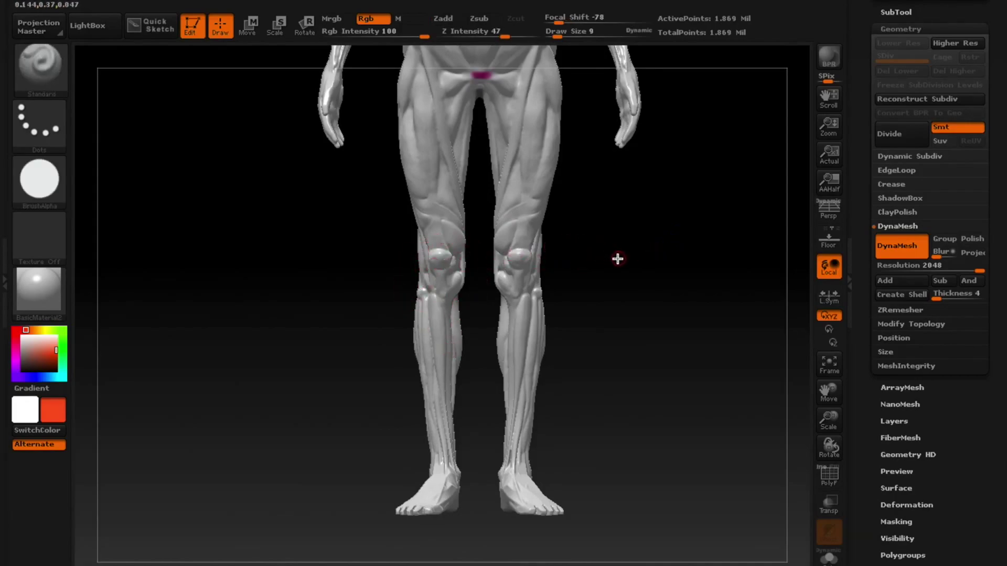
mouse_move(594, 274)
mouse_down()
mouse_move(619, 353)
mouse_move(546, 320)
mouse_move(546, 337)
mouse_move(537, 272)
mouse_move(555, 285)
mouse_move(561, 316)
mouse_move(589, 285)
mouse_move(603, 313)
mouse_move(600, 219)
mouse_move(635, 231)
mouse_move(565, 233)
mouse_move(620, 219)
mouse_move(641, 229)
mouse_move(602, 253)
mouse_up()
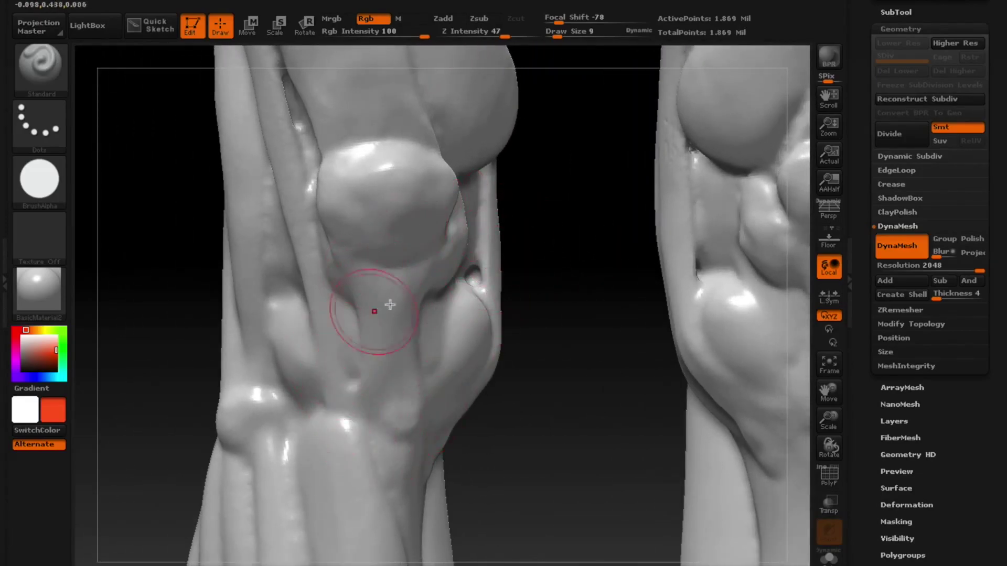
drag(549, 243, 518, 270)
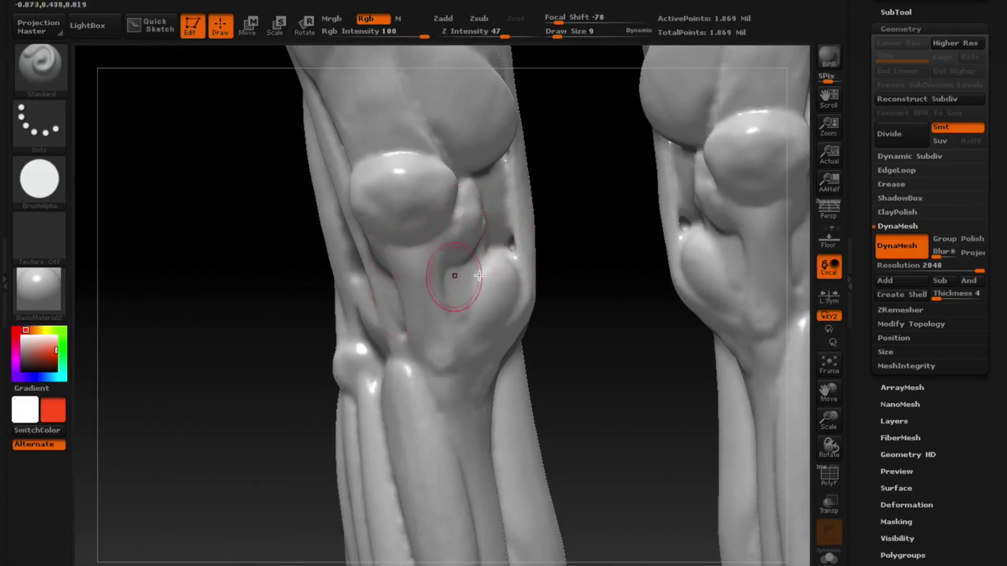
mouse_move(557, 193)
mouse_down()
mouse_move(566, 175)
mouse_move(526, 276)
mouse_move(535, 254)
mouse_move(542, 281)
mouse_move(572, 236)
mouse_move(412, 239)
mouse_up()
mouse_move(333, 225)
mouse_down()
mouse_move(364, 283)
mouse_move(367, 219)
mouse_move(400, 270)
mouse_move(427, 279)
mouse_move(407, 281)
mouse_up()
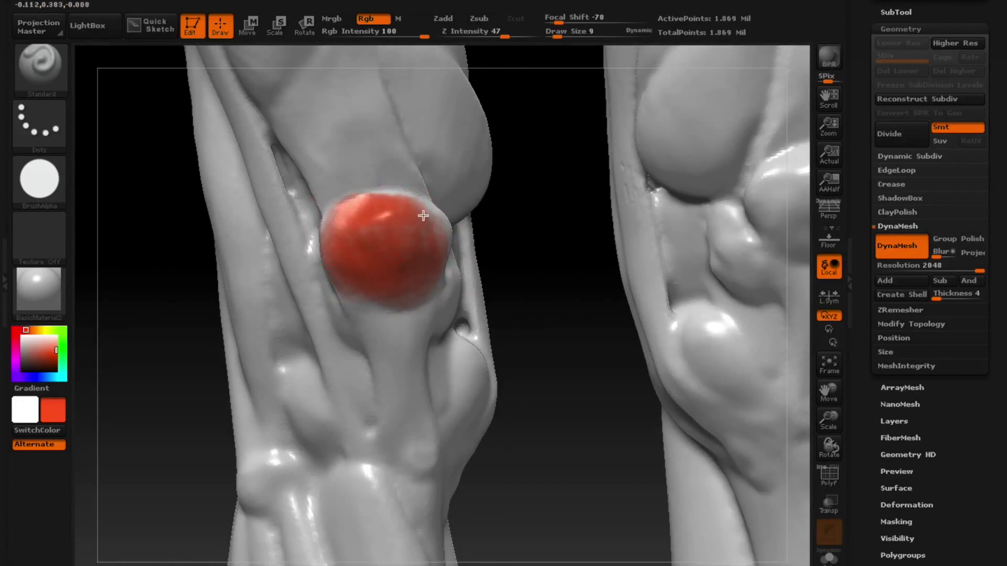
drag(567, 202, 518, 195)
mouse_move(415, 210)
mouse_down()
mouse_move(462, 247)
mouse_move(427, 287)
mouse_up()
drag(271, 343, 364, 233)
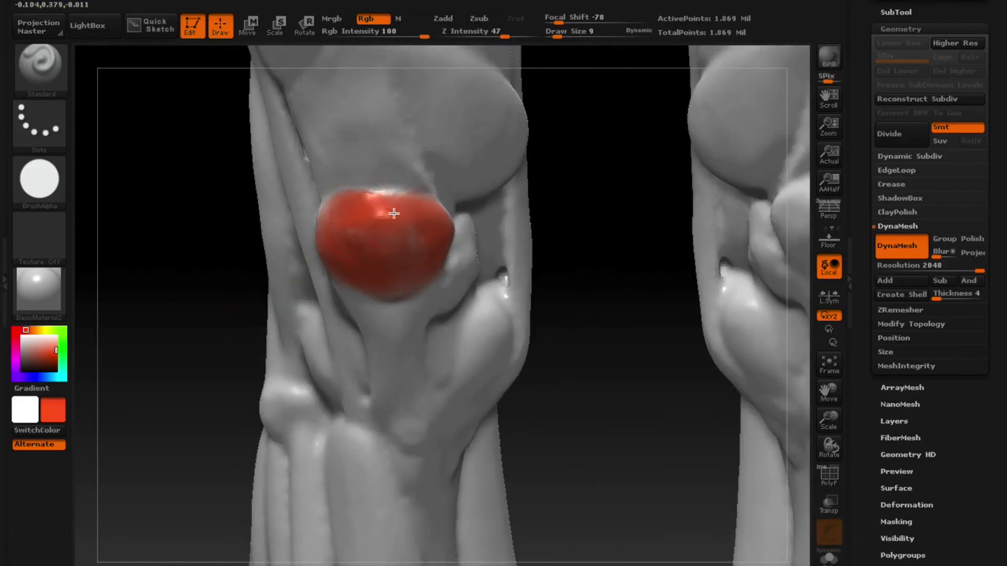
drag(220, 337, 492, 266)
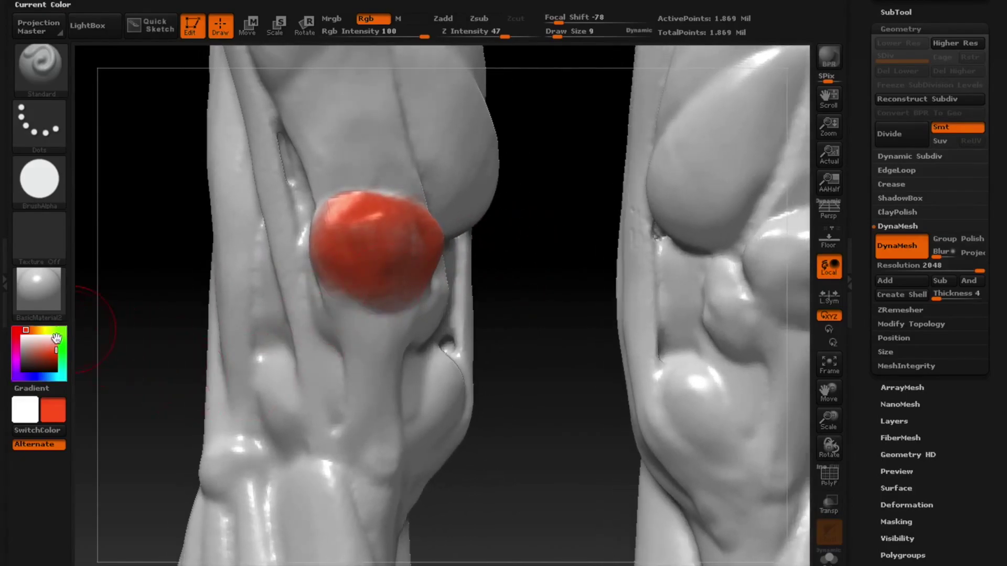
- Set the paint colour to bright green and the brush draw size to 4
drag(56, 339, 59, 336)
click(56, 356)
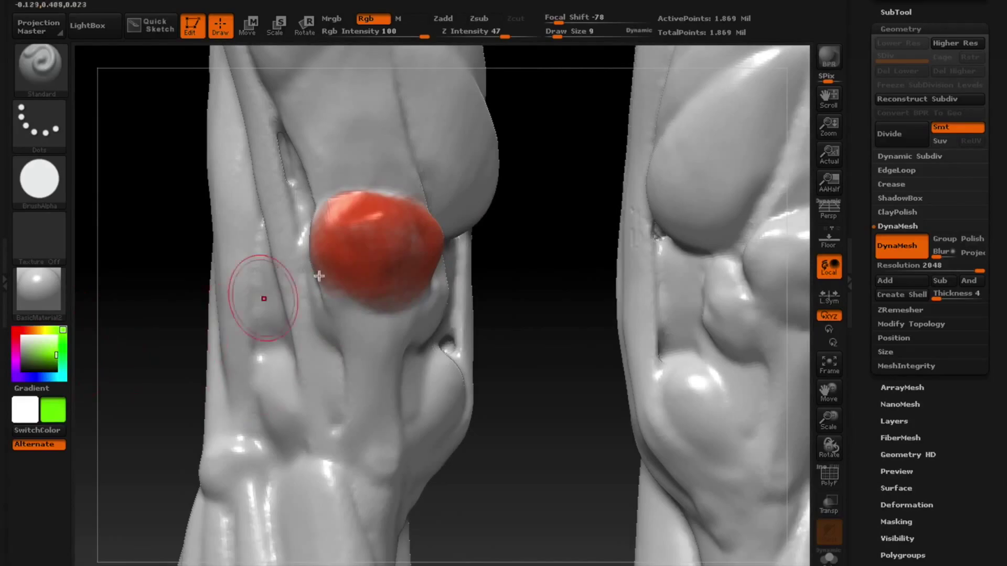
drag(534, 250, 535, 254)
mouse_move(581, 193)
alt+mouse_down()
mouse_move(581, 171)
mouse_move(564, 317)
alt+mouse_up()
key(s)
mouse_move(547, 250)
mouse_down()
mouse_move(538, 292)
mouse_move(497, 301)
mouse_up()
alt+drag(472, 351, 494, 446)
mouse_move(526, 319)
mouse_down()
mouse_move(507, 342)
mouse_move(507, 333)
mouse_up()
mouse_move(558, 282)
mouse_down()
mouse_move(582, 272)
mouse_move(522, 241)
mouse_move(534, 259)
mouse_up()
key(b)
key(m)
key(p)
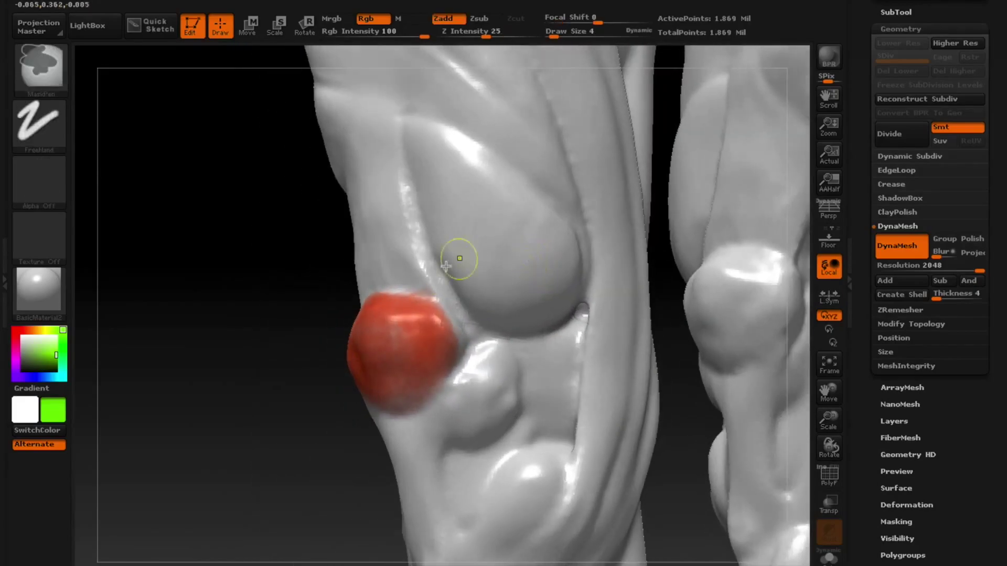
drag(289, 443, 321, 439)
drag(600, 291, 390, 255)
drag(558, 344, 540, 360)
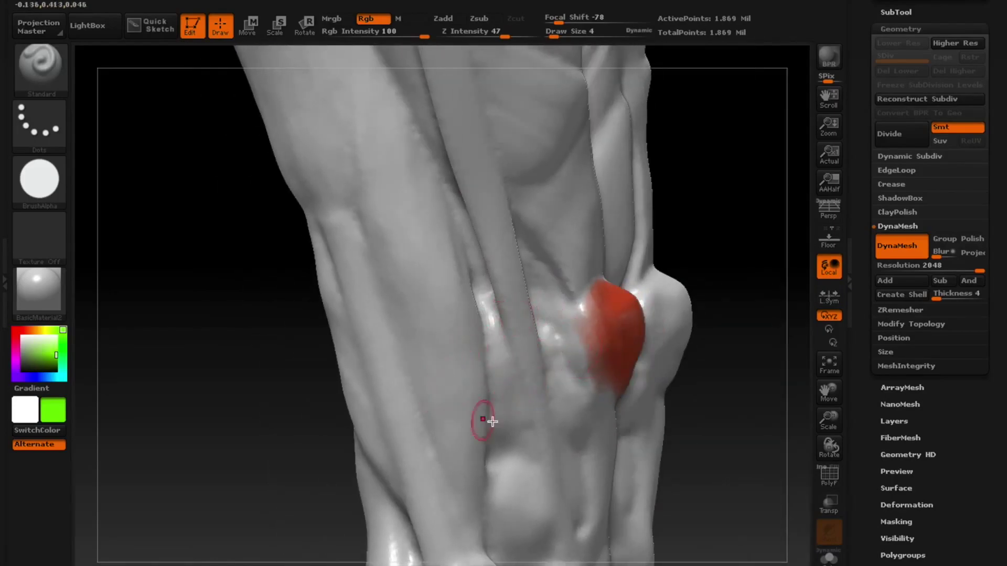
- Paint four green diagonal stripes on the tendon running down from the red kneecap to the shin
mouse_move(257, 452)
mouse_down()
mouse_move(241, 459)
mouse_move(260, 453)
mouse_up()
drag(563, 365, 374, 346)
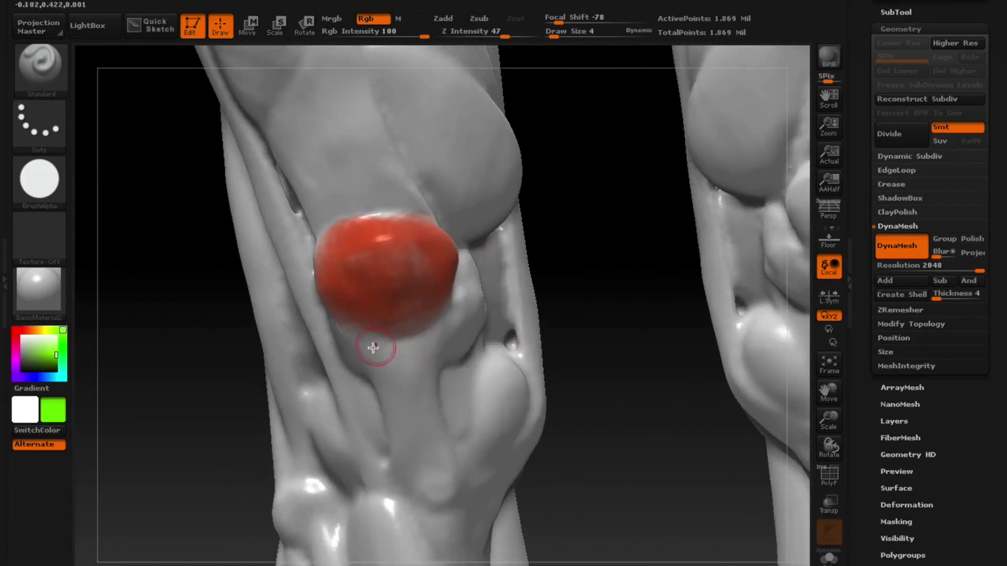
drag(379, 389, 432, 362)
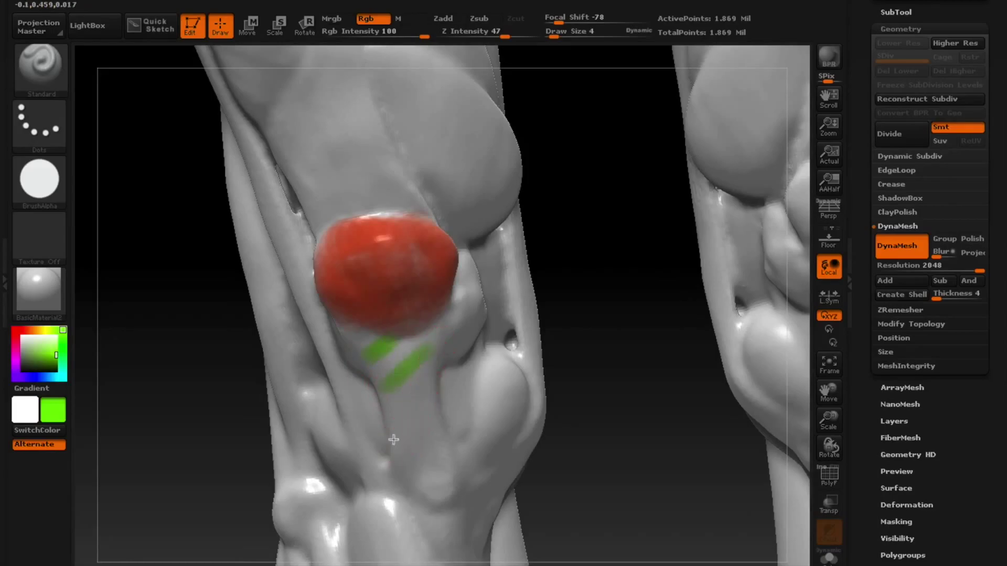
drag(393, 440, 434, 390)
drag(416, 481, 461, 443)
- Paint four green diagonal stripes across the flat quadriceps tendon above the red kneecap
mouse_move(558, 254)
mouse_down()
mouse_move(645, 366)
mouse_move(617, 289)
mouse_up()
mouse_move(609, 245)
mouse_down()
mouse_move(607, 259)
mouse_move(598, 229)
mouse_up()
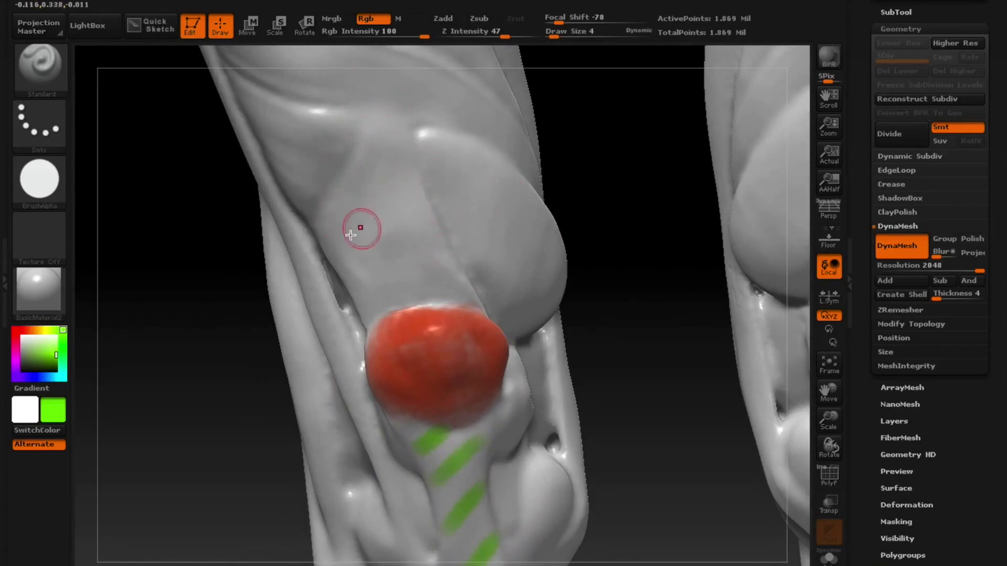
drag(215, 329, 236, 304)
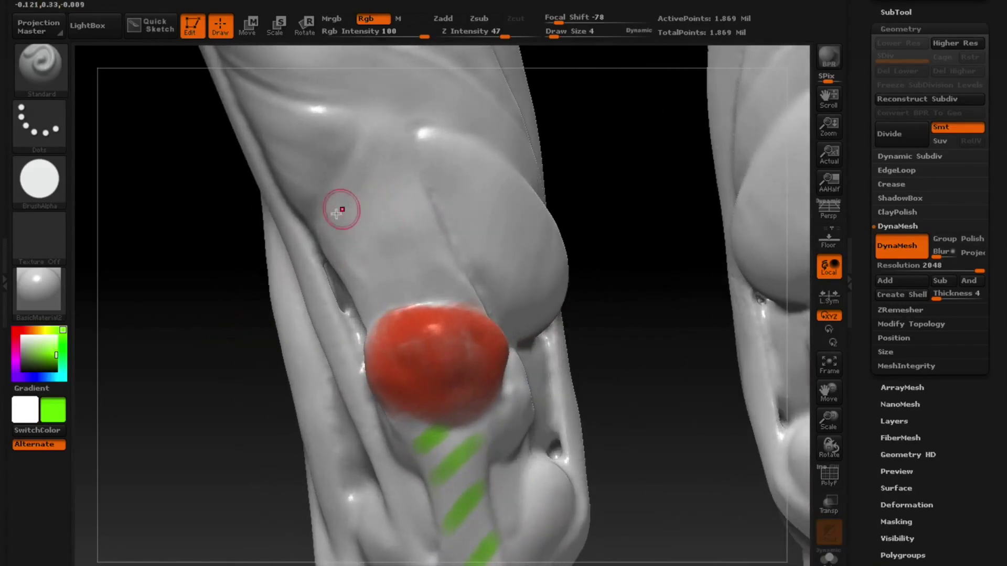
mouse_move(641, 327)
mouse_down()
mouse_move(612, 121)
mouse_move(425, 250)
mouse_up()
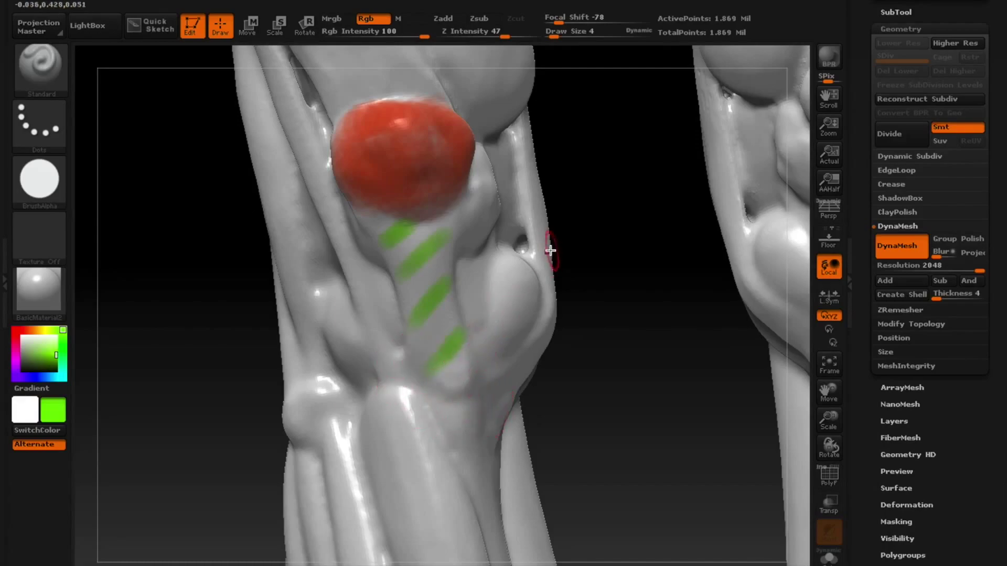
drag(565, 209, 539, 254)
mouse_move(588, 232)
mouse_down()
mouse_move(591, 299)
mouse_move(353, 231)
mouse_move(360, 153)
mouse_up()
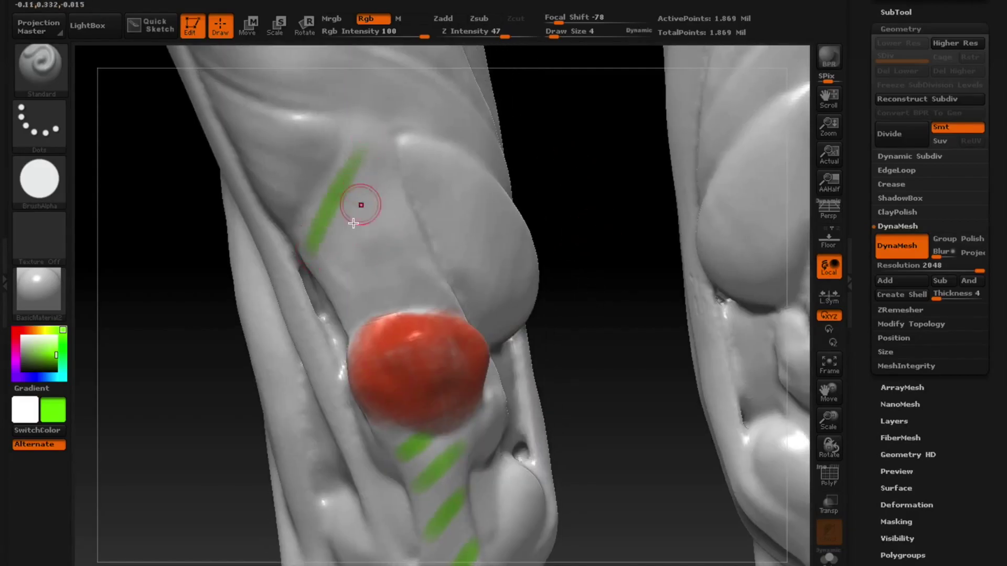
drag(333, 282, 381, 204)
drag(368, 314, 417, 244)
drag(420, 312, 444, 282)
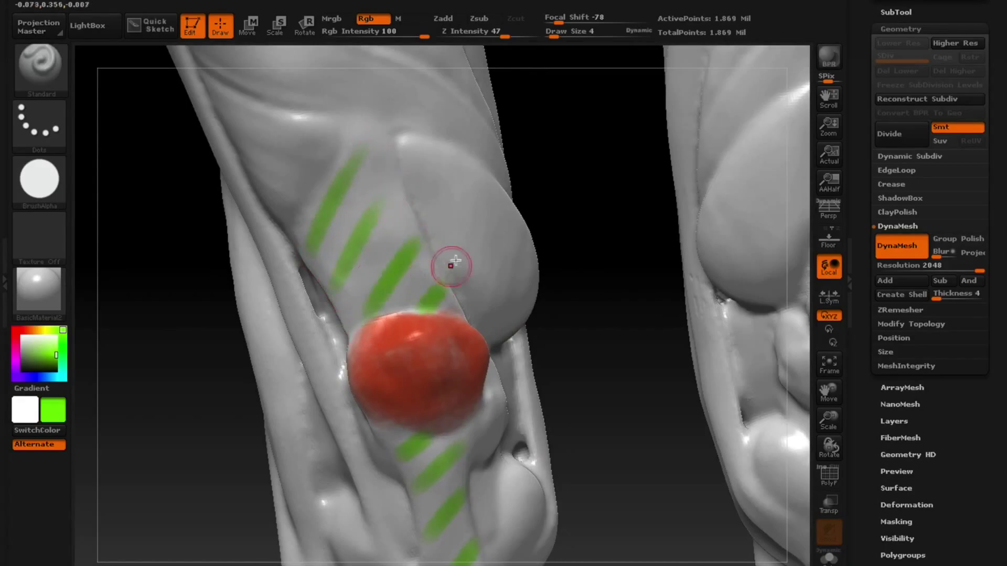
- Outline the inner and outer edges of the striped tendon above the kneecap in green
mouse_move(386, 152)
mouse_down()
mouse_move(415, 226)
mouse_move(461, 299)
mouse_up()
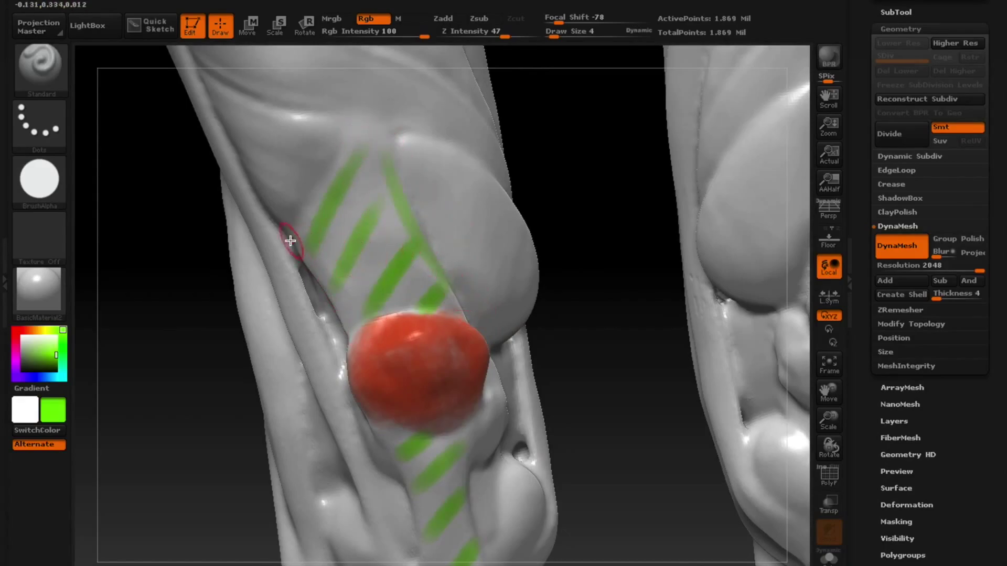
alt+drag(530, 56, 474, 186)
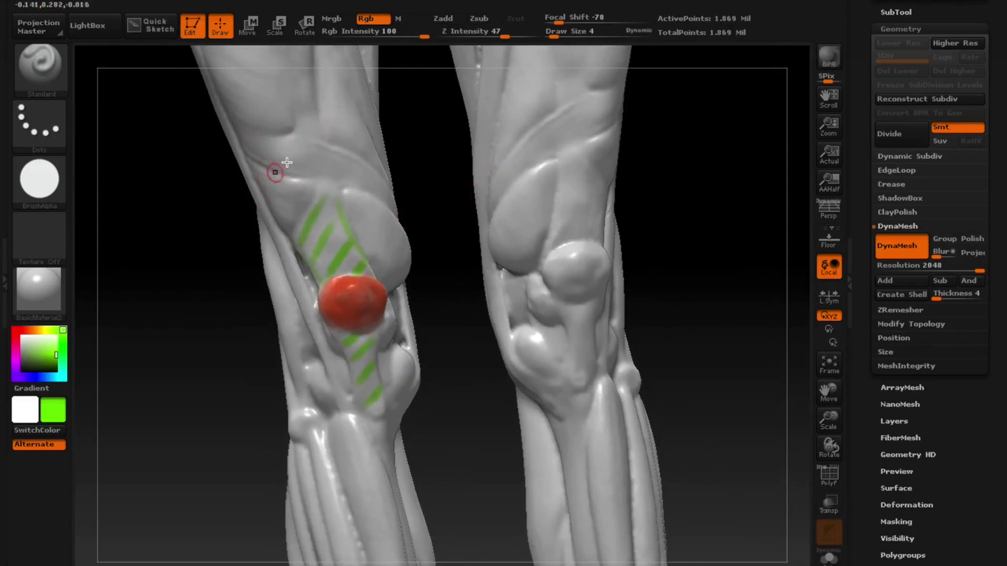
mouse_move(421, 157)
mouse_down()
mouse_move(514, 158)
mouse_move(427, 160)
mouse_move(385, 193)
mouse_move(434, 250)
mouse_move(535, 196)
mouse_move(524, 200)
mouse_up()
drag(515, 93, 404, 182)
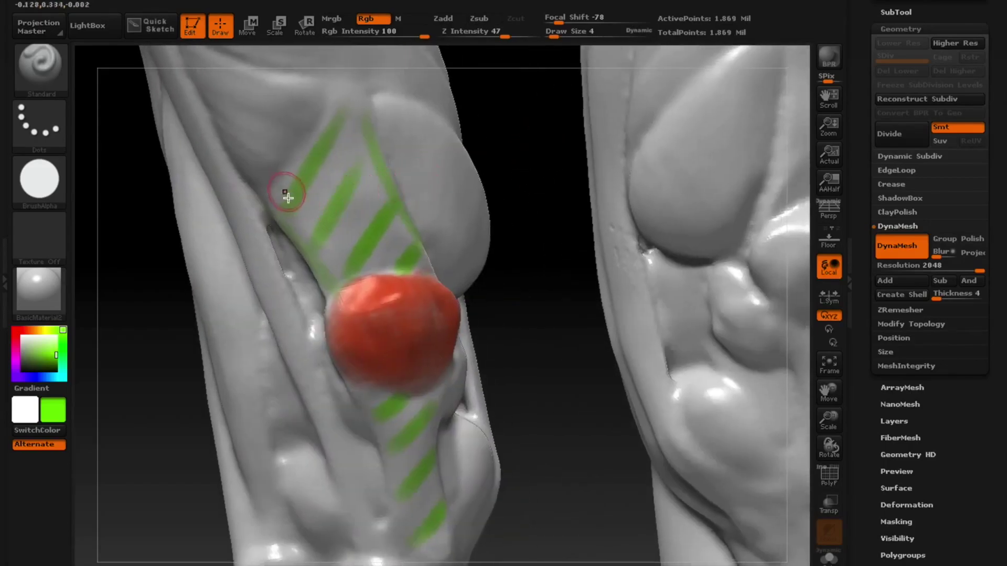
drag(496, 210, 490, 175)
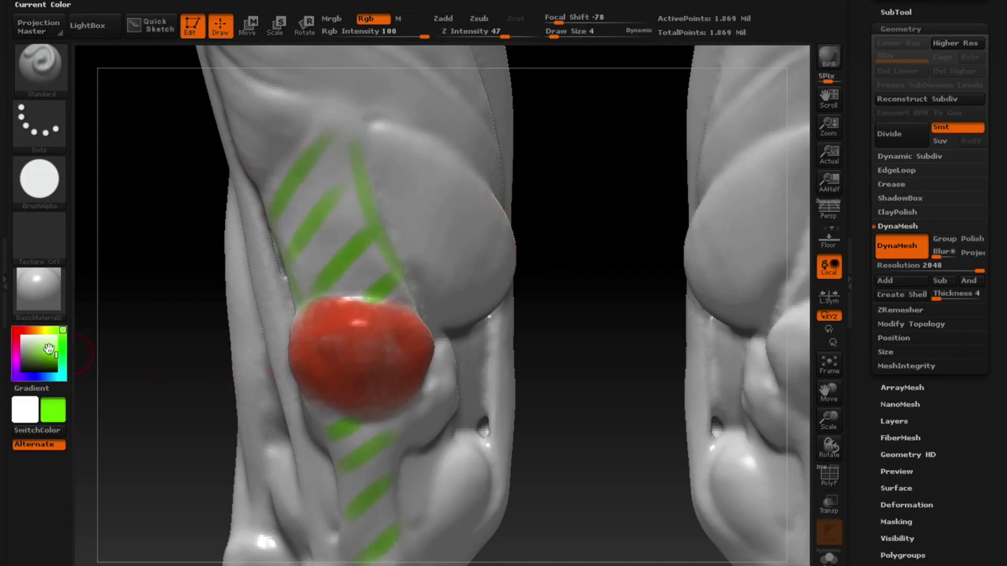
- Set the paint colour to yellow and fill the fat pad bulge on the inner side of the kneecap
click(39, 328)
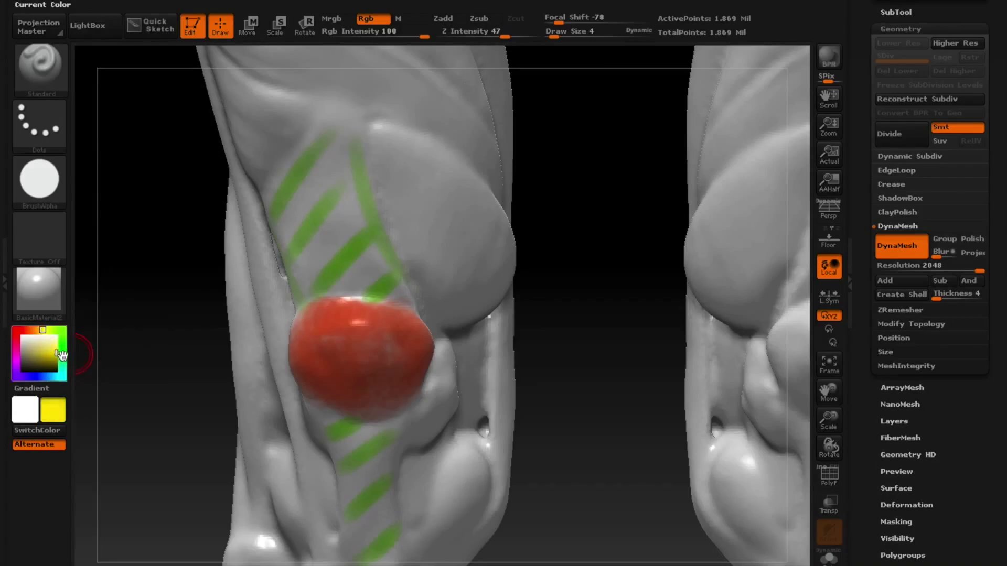
mouse_move(573, 175)
mouse_down()
mouse_move(582, 187)
mouse_move(565, 177)
mouse_move(564, 149)
mouse_move(555, 227)
mouse_move(308, 340)
mouse_up()
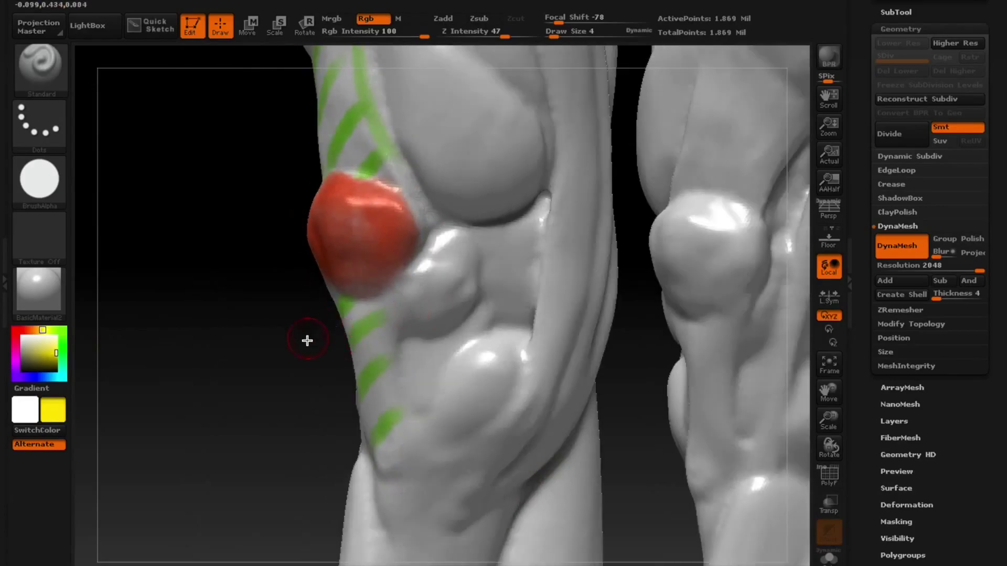
mouse_move(272, 377)
mouse_down()
mouse_move(296, 403)
mouse_move(236, 470)
mouse_up()
mouse_move(225, 505)
alt+mouse_down()
mouse_move(205, 359)
mouse_move(213, 312)
mouse_move(342, 276)
alt+mouse_up()
mouse_move(231, 405)
mouse_down()
mouse_move(326, 396)
mouse_move(321, 404)
mouse_move(233, 407)
mouse_move(220, 396)
mouse_move(251, 378)
mouse_up()
mouse_move(403, 253)
mouse_down()
mouse_move(469, 276)
mouse_move(513, 254)
mouse_move(525, 209)
mouse_move(490, 142)
mouse_move(527, 215)
mouse_move(423, 310)
mouse_move(464, 297)
mouse_up()
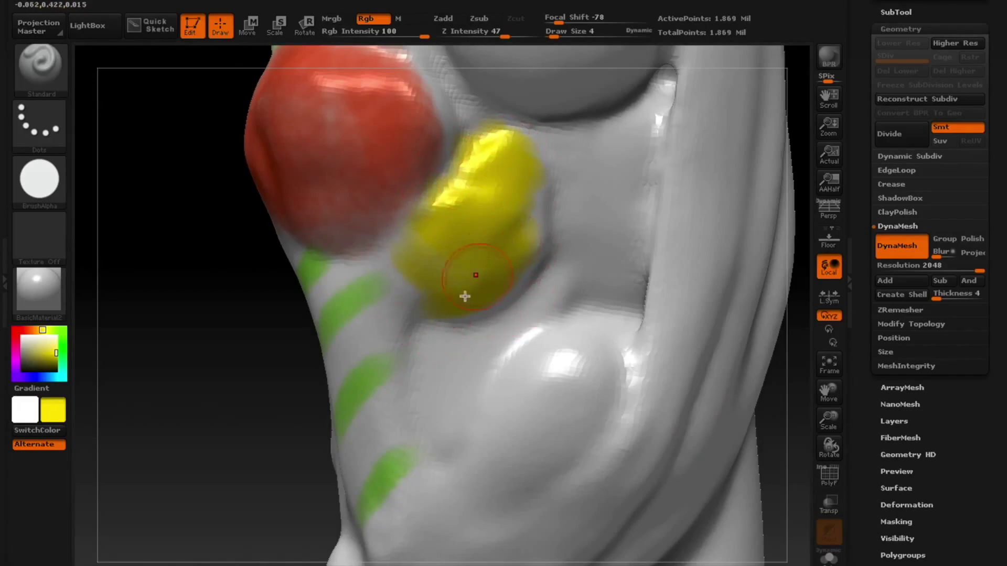
- Paint the fat pad strip on the kneecap's outer side yellow and extend the yellow to the inner bulge's rear edge
mouse_move(207, 414)
mouse_down()
mouse_move(303, 395)
mouse_move(360, 286)
mouse_move(269, 179)
mouse_up()
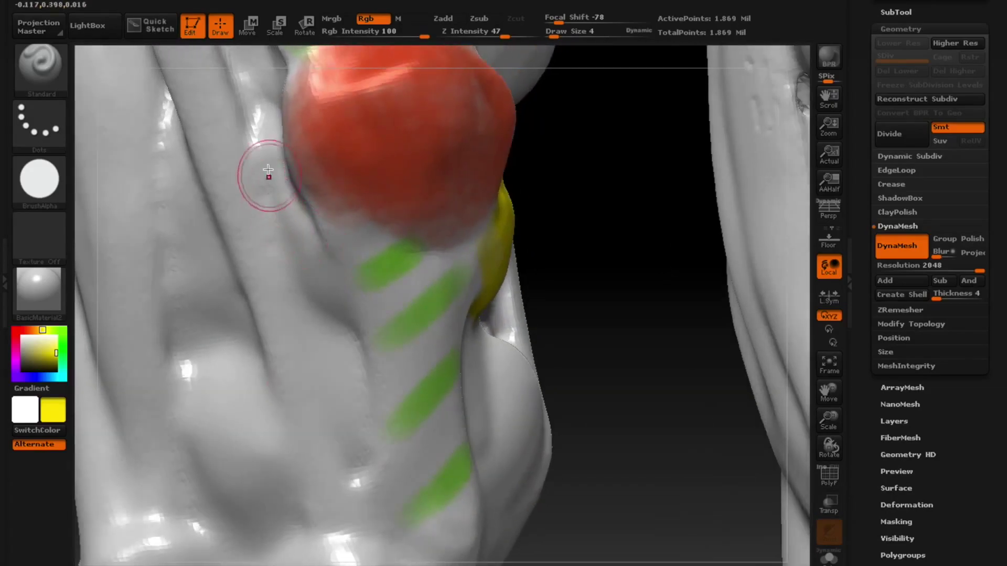
drag(259, 140, 300, 218)
mouse_move(272, 126)
mouse_down()
mouse_move(317, 237)
mouse_move(299, 244)
mouse_move(356, 312)
mouse_up()
drag(587, 238, 468, 184)
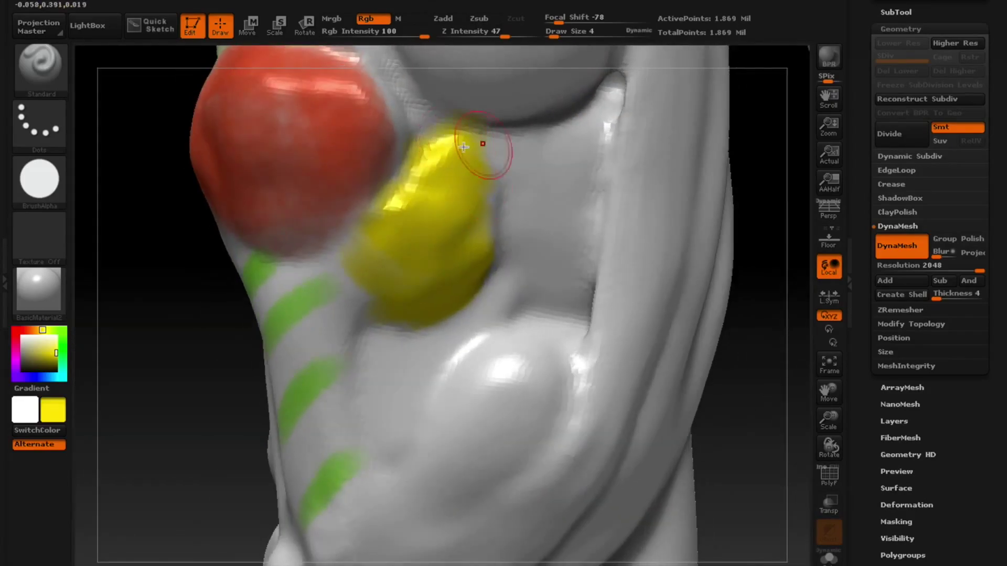
drag(480, 147, 495, 230)
drag(226, 377, 376, 332)
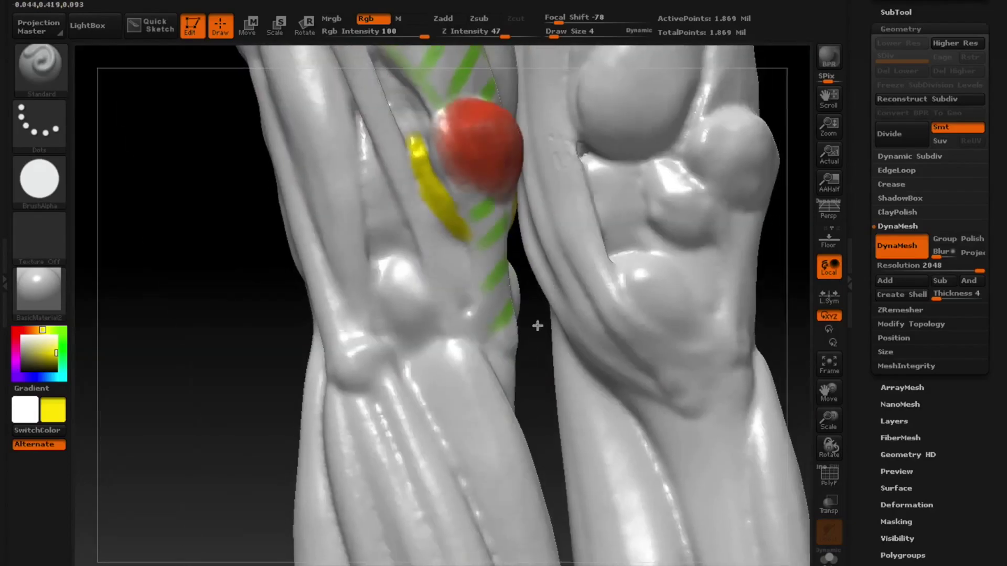
mouse_move(220, 415)
mouse_down()
mouse_move(182, 420)
mouse_move(154, 438)
mouse_move(241, 373)
mouse_up()
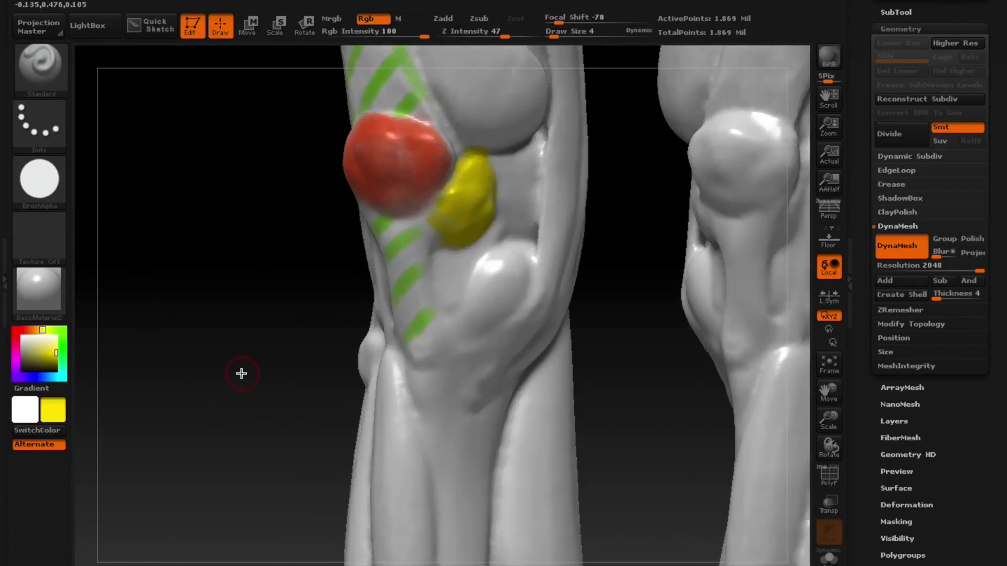
- Set the paint colour to blue and stripe the recessed thigh bone area behind the inner yellow fat pad
click(40, 377)
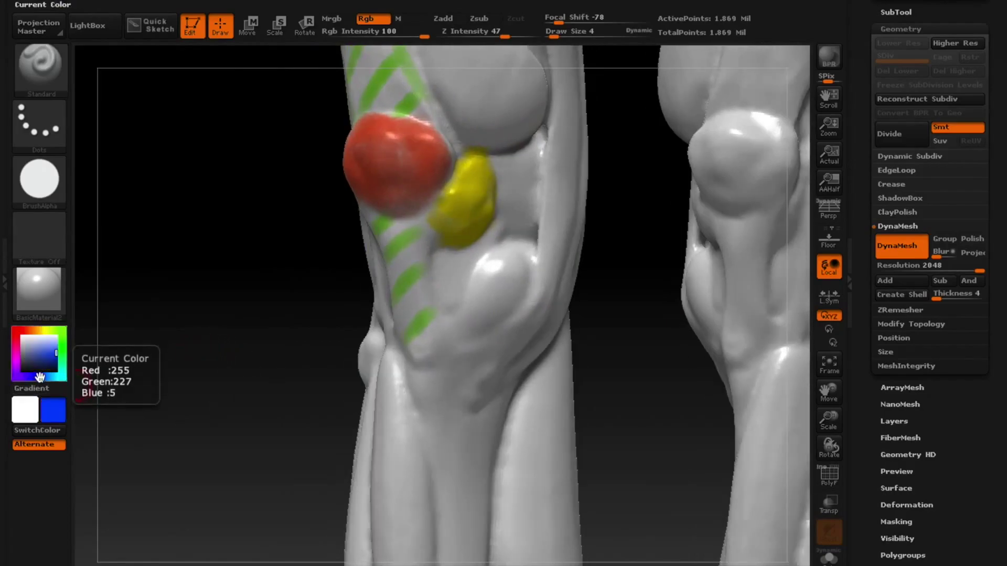
mouse_move(281, 265)
mouse_down()
mouse_move(259, 283)
mouse_move(254, 315)
mouse_move(297, 364)
mouse_move(236, 328)
mouse_move(481, 191)
mouse_up()
drag(510, 247, 548, 268)
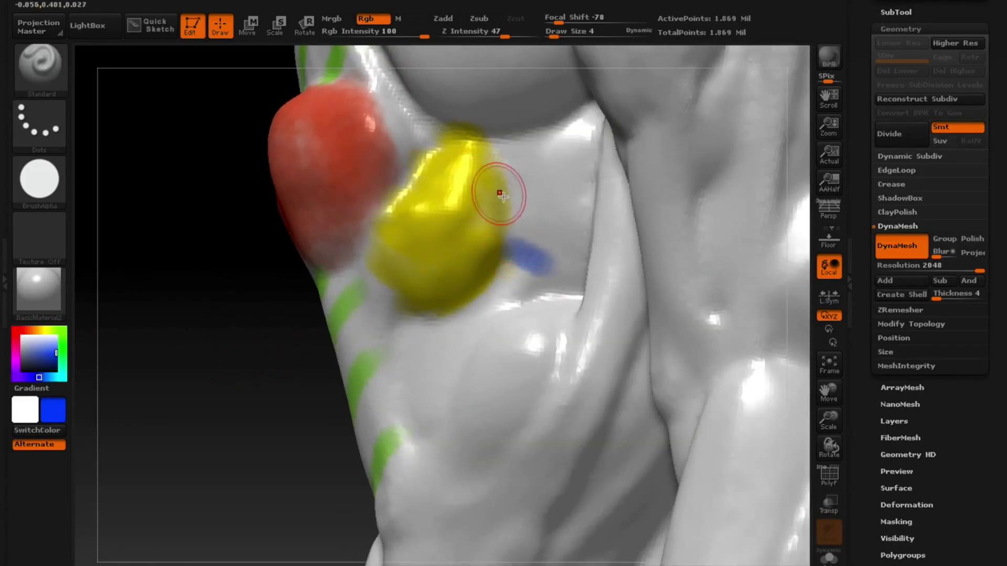
drag(501, 195, 598, 250)
drag(501, 144, 548, 181)
drag(533, 125, 589, 147)
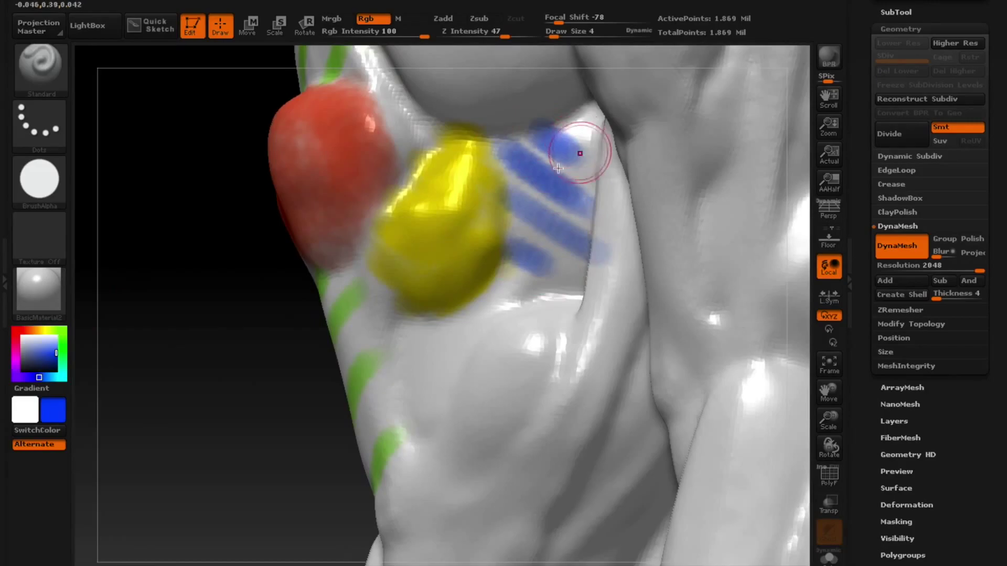
- Paint blue diagonal stripes on the exposed thigh bone in the gap between the tendons on the knee's outer side
drag(198, 401, 242, 416)
mouse_move(238, 429)
mouse_down()
mouse_move(308, 404)
mouse_move(383, 244)
mouse_move(443, 178)
mouse_up()
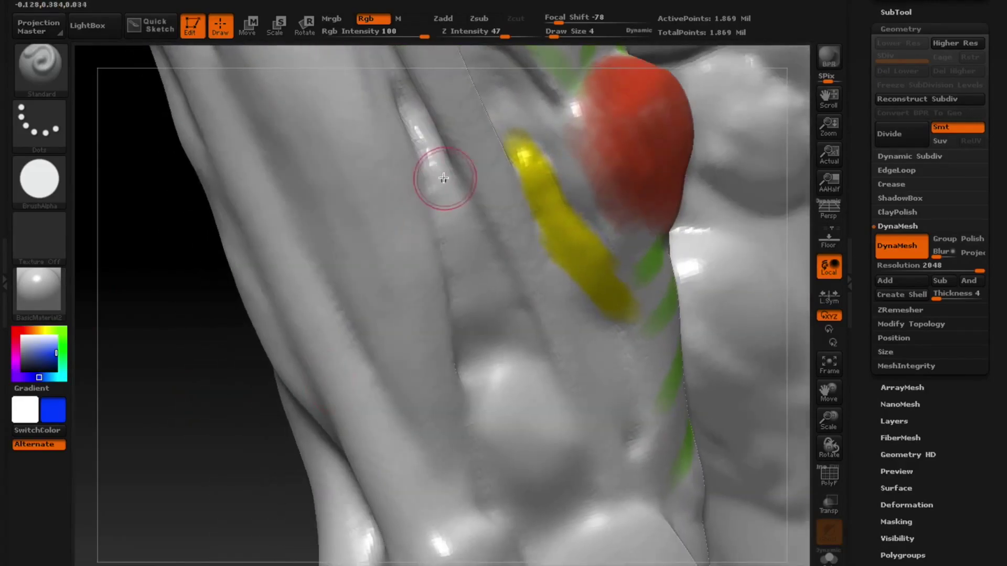
drag(449, 247, 482, 210)
drag(474, 302, 502, 257)
- Paint two blue diagonal stripes on the shin bone's bump at the outer side below the knee joint
mouse_move(244, 463)
mouse_down()
mouse_move(228, 474)
mouse_move(238, 474)
mouse_move(228, 456)
mouse_up()
alt+drag(219, 329, 223, 173)
alt+drag(273, 348, 288, 414)
drag(234, 329, 262, 322)
drag(385, 212, 424, 197)
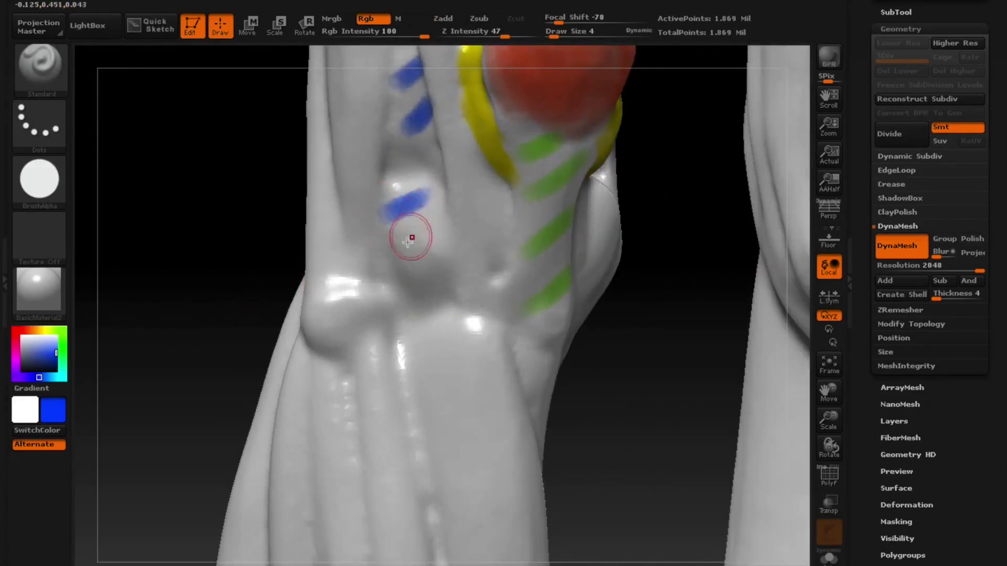
drag(405, 252, 450, 224)
- Circle the bony bump below the green tendon in blue and draw blue lines down the shin and across the inner shin bone head
mouse_move(687, 329)
mouse_down()
mouse_move(560, 384)
mouse_move(476, 334)
mouse_move(489, 307)
mouse_up()
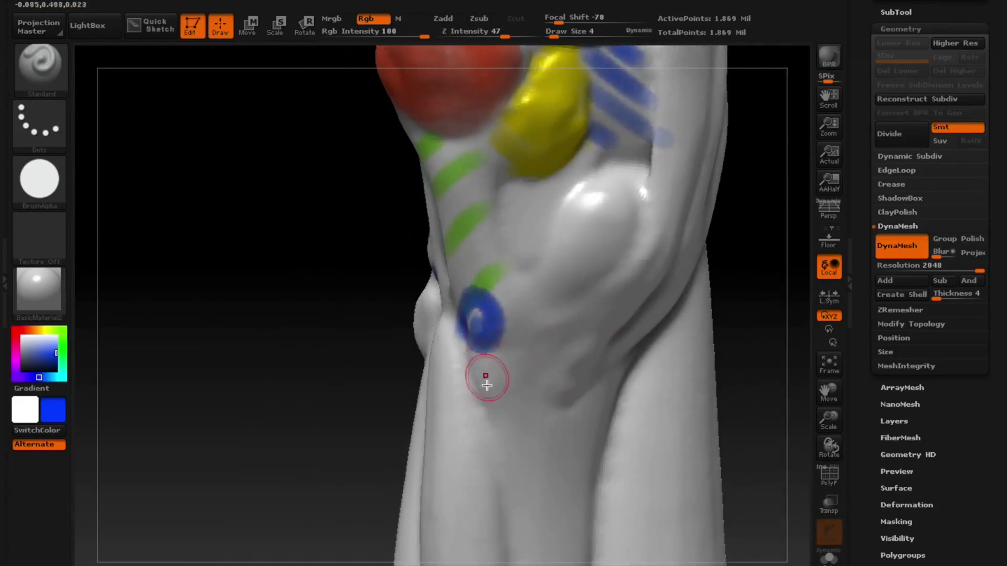
drag(485, 385, 486, 389)
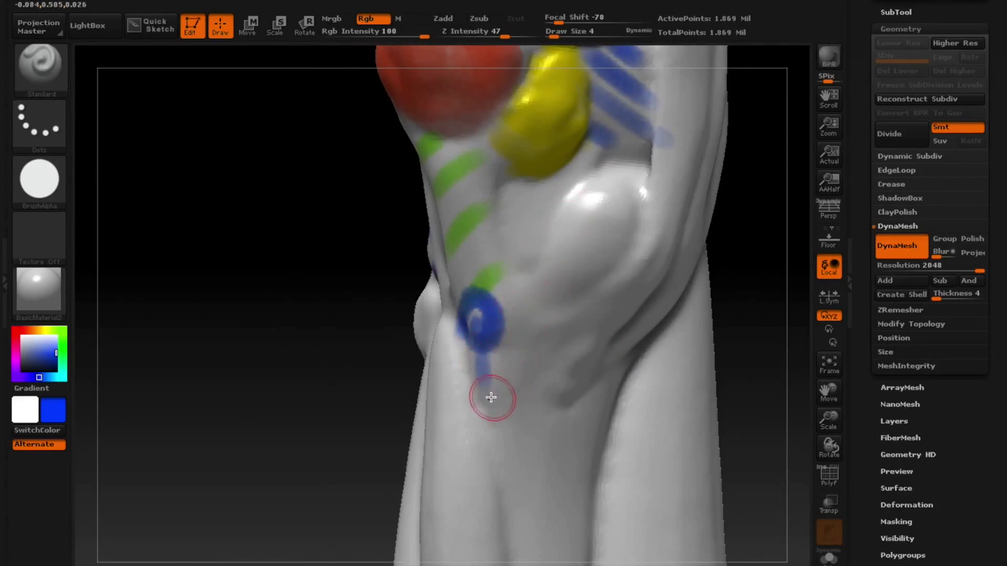
drag(508, 330, 570, 276)
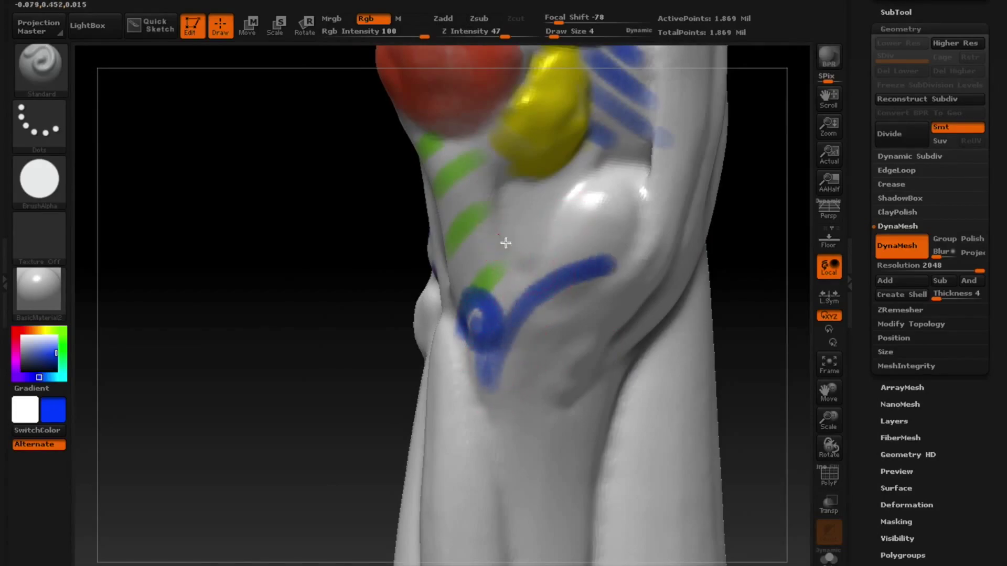
- Paint four blue diagonal stripes on the inner head of the shin bone above the curved blue line
drag(505, 243, 540, 278)
drag(522, 202, 566, 268)
drag(566, 196, 603, 263)
drag(598, 186, 632, 226)
- Paint a blue line from the outer shin bone bump to the circled bump and down the shin's outer edge
drag(329, 348, 391, 308)
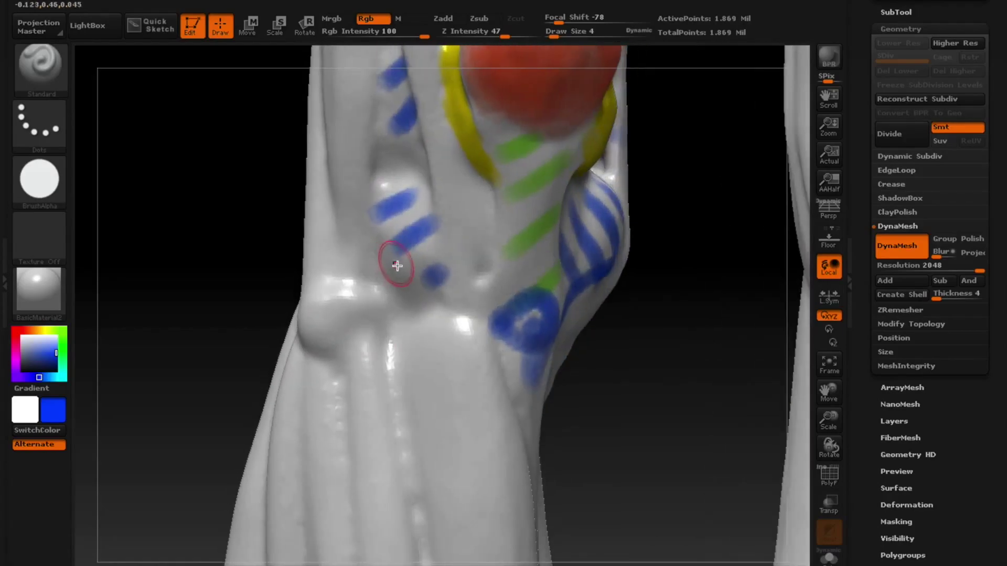
drag(476, 310, 517, 375)
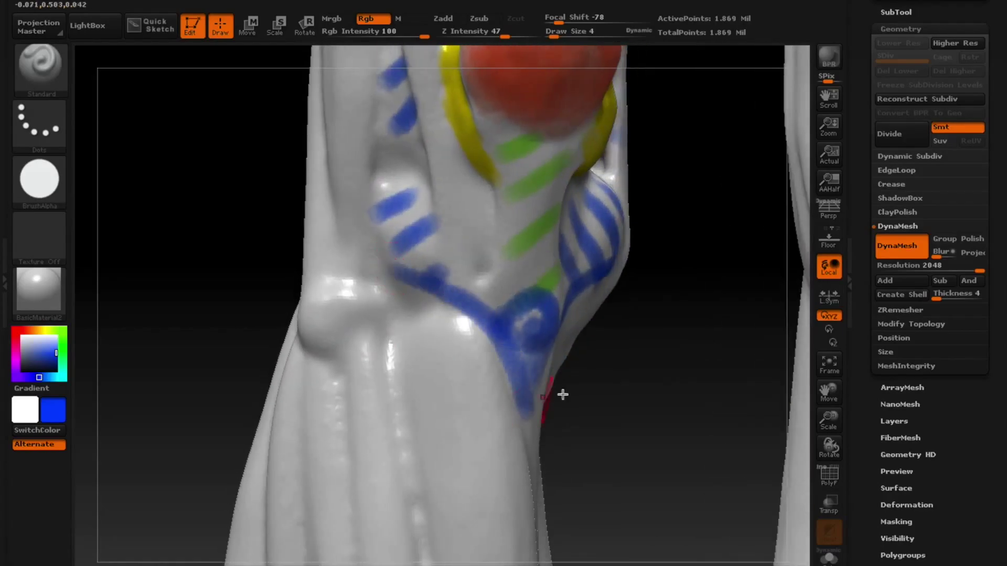
mouse_move(636, 380)
mouse_down()
mouse_move(591, 376)
mouse_move(496, 435)
mouse_up()
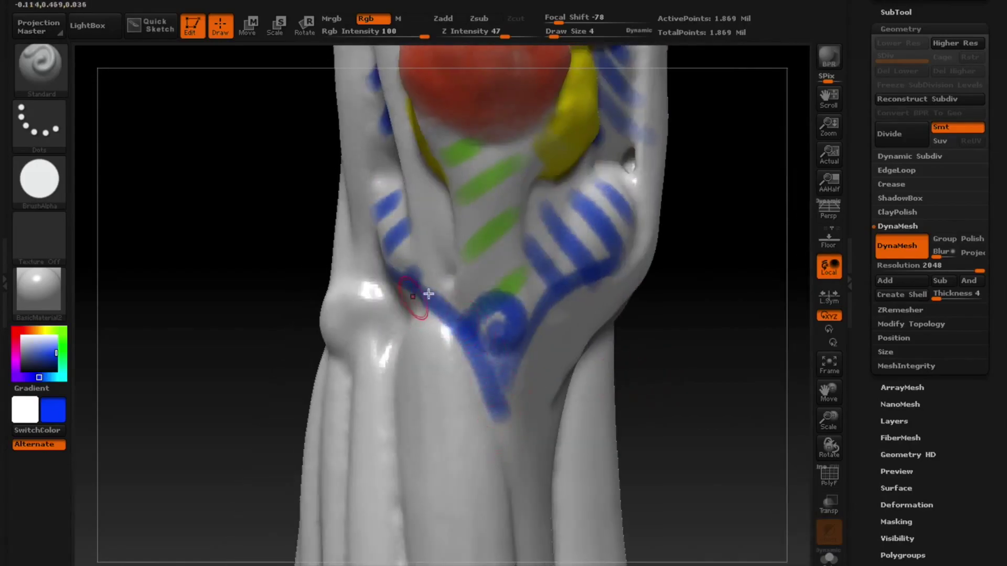
- Paint six diagonal blue stripes along the flat inner surface of the shin bone, from the upper shin up to the circled bump
drag(659, 204, 408, 318)
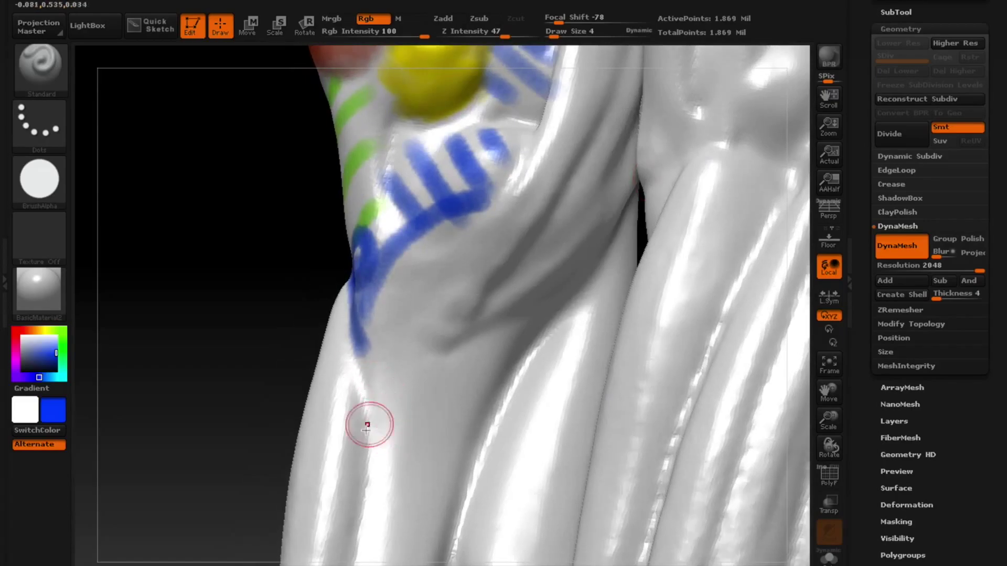
drag(367, 534, 404, 552)
drag(359, 471, 438, 525)
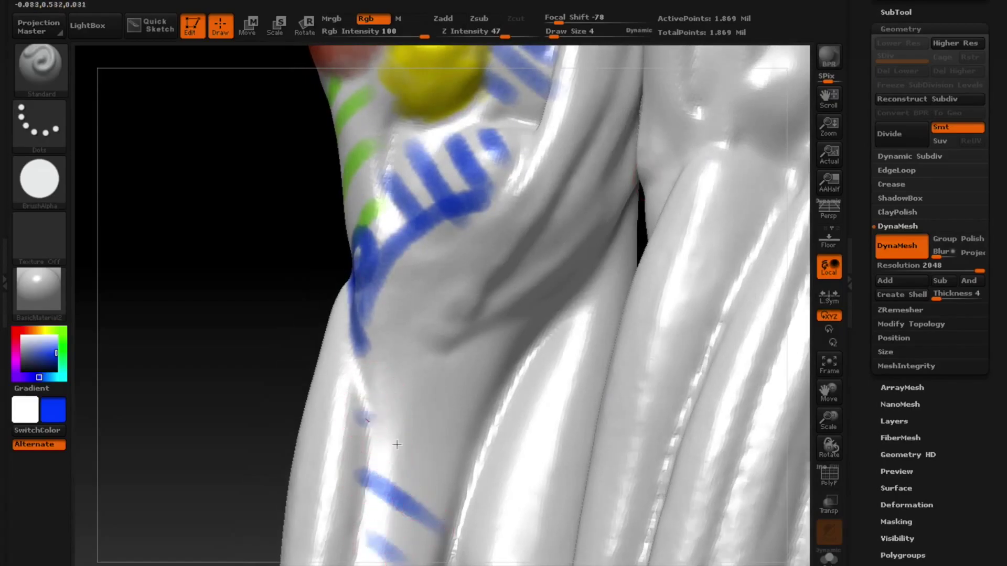
drag(362, 416, 467, 497)
drag(352, 358, 482, 446)
drag(368, 298, 488, 404)
drag(385, 245, 491, 356)
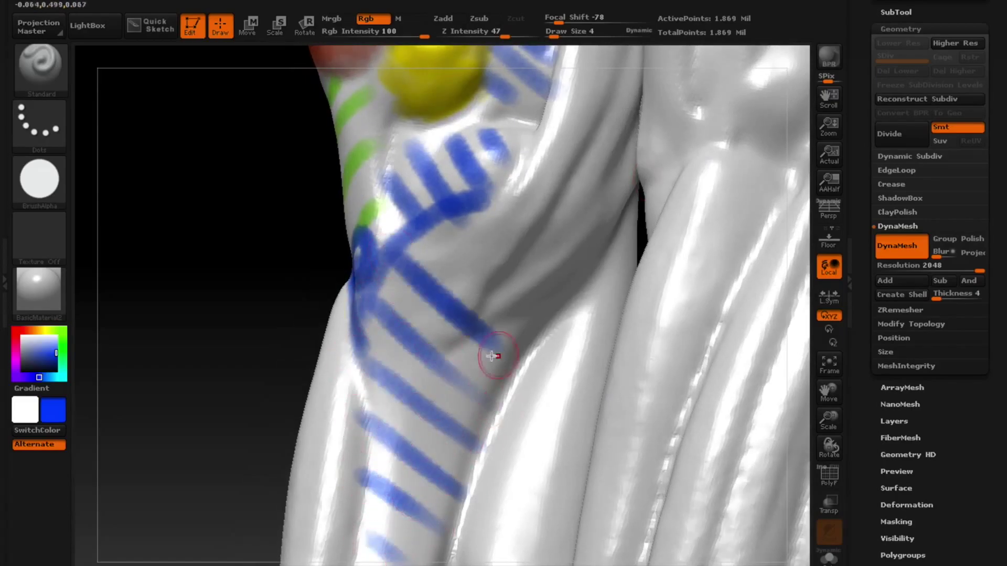
- Outline the bony knob on the outer side below the knee in blue and fill it with blue stripes
mouse_move(220, 350)
mouse_down()
mouse_move(260, 391)
mouse_move(479, 266)
mouse_move(597, 260)
mouse_move(581, 274)
mouse_move(632, 292)
mouse_move(447, 264)
mouse_up()
mouse_move(279, 225)
mouse_down()
mouse_move(287, 247)
mouse_move(279, 252)
mouse_move(278, 193)
mouse_up()
mouse_move(292, 236)
mouse_down()
mouse_move(304, 213)
mouse_move(304, 234)
mouse_move(324, 231)
mouse_up()
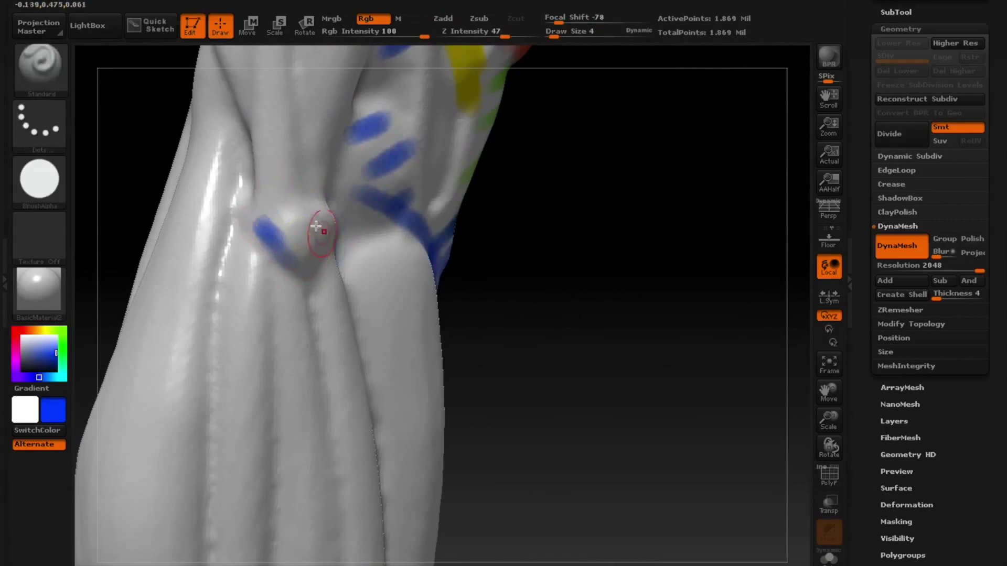
drag(252, 216, 283, 198)
drag(256, 232, 312, 206)
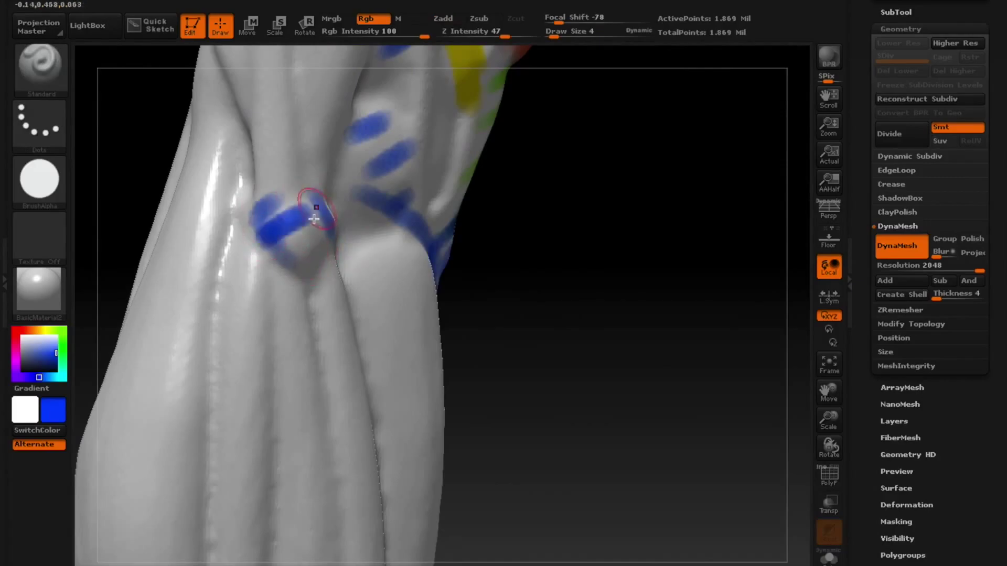
drag(294, 271, 343, 258)
- Set the paint colour to purple and streak the outer thigh tendon lengthwise down to the blue bony knob
mouse_move(485, 253)
mouse_down()
mouse_move(566, 285)
mouse_move(530, 294)
mouse_move(542, 285)
mouse_move(525, 273)
mouse_up()
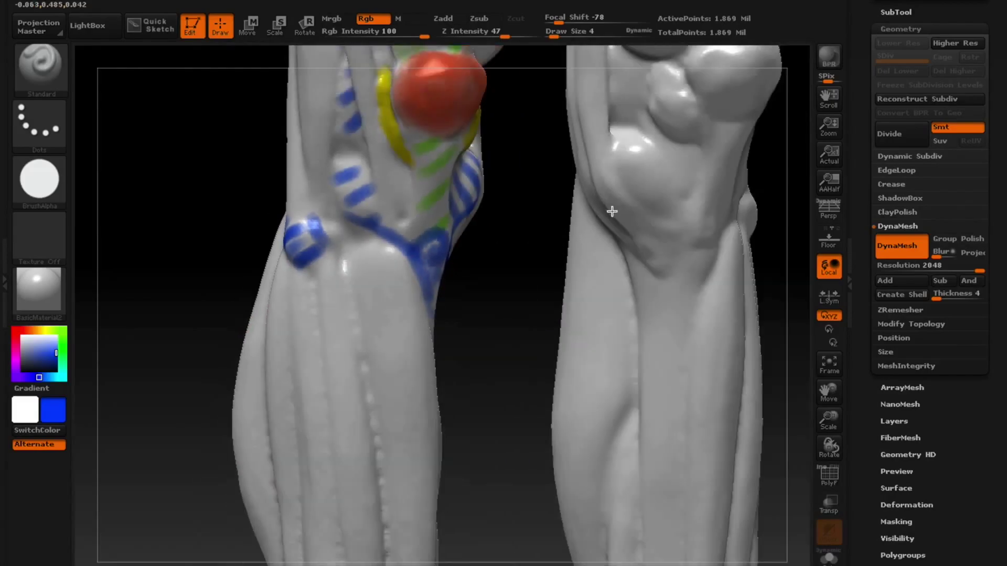
mouse_move(612, 210)
mouse_down()
mouse_move(532, 276)
mouse_move(505, 284)
mouse_move(619, 260)
mouse_up()
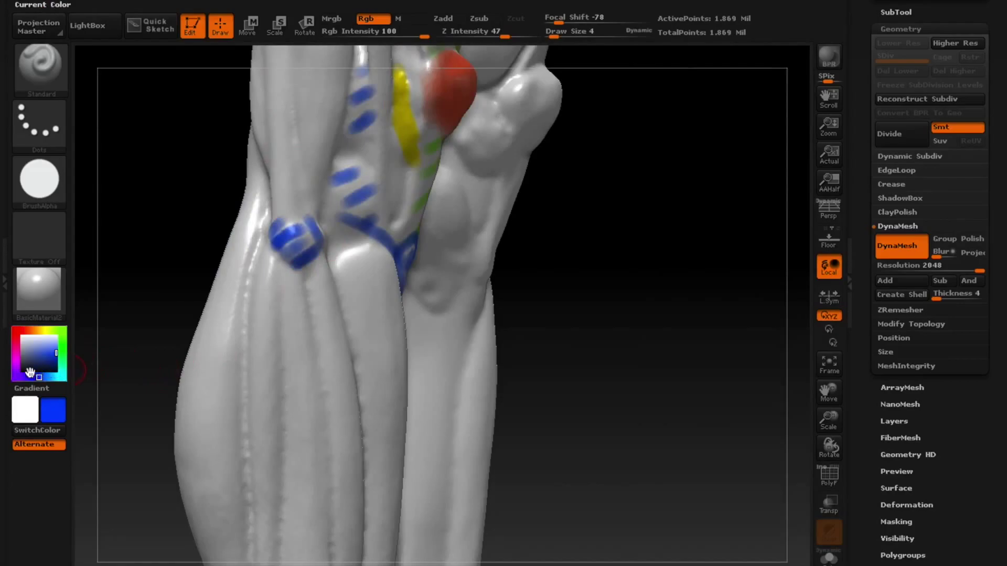
click(15, 362)
mouse_move(569, 236)
mouse_down()
mouse_move(582, 266)
mouse_move(602, 239)
mouse_move(677, 266)
mouse_move(756, 356)
mouse_up()
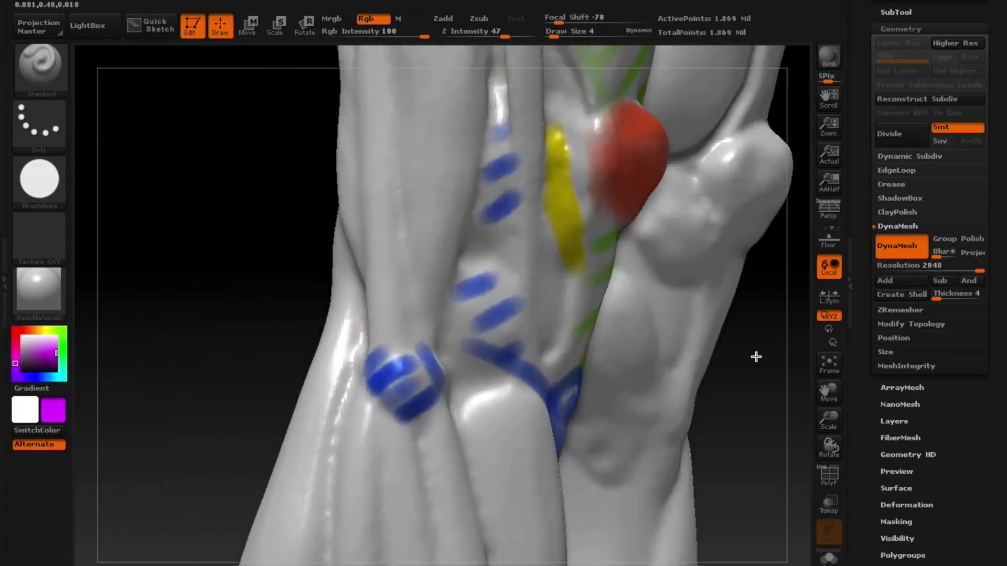
mouse_move(272, 288)
mouse_down()
mouse_move(314, 263)
mouse_move(350, 188)
mouse_up()
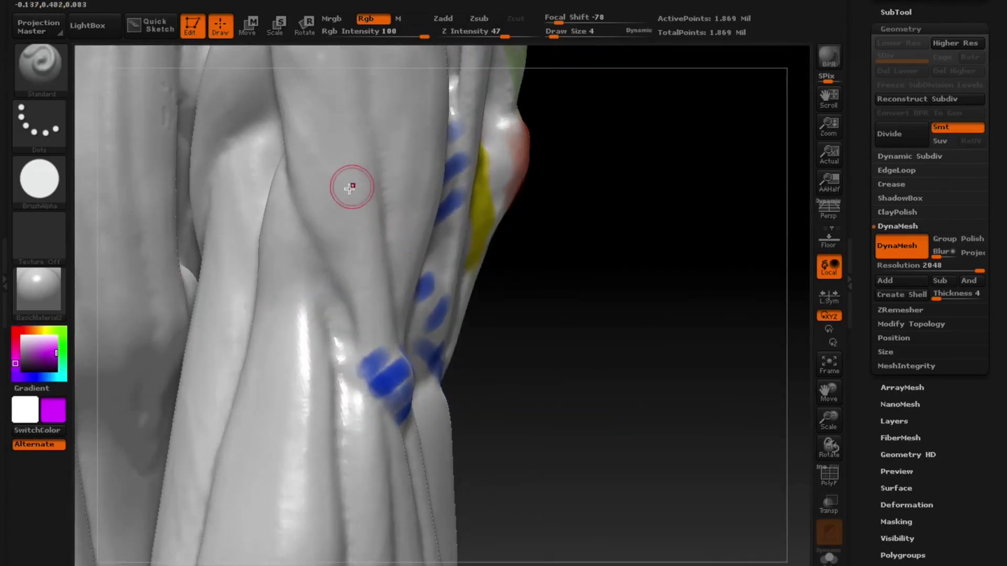
mouse_move(332, 134)
mouse_down()
mouse_move(344, 226)
mouse_move(384, 265)
mouse_up()
drag(362, 120, 393, 330)
drag(365, 170, 407, 363)
drag(351, 141, 381, 333)
- Paint long purple streaks along the inner knee tendons, curving down to the inner surface of the shin bone
mouse_move(503, 297)
mouse_down()
mouse_move(474, 349)
mouse_move(458, 346)
mouse_move(490, 328)
mouse_move(234, 288)
mouse_move(257, 376)
mouse_move(362, 275)
mouse_up()
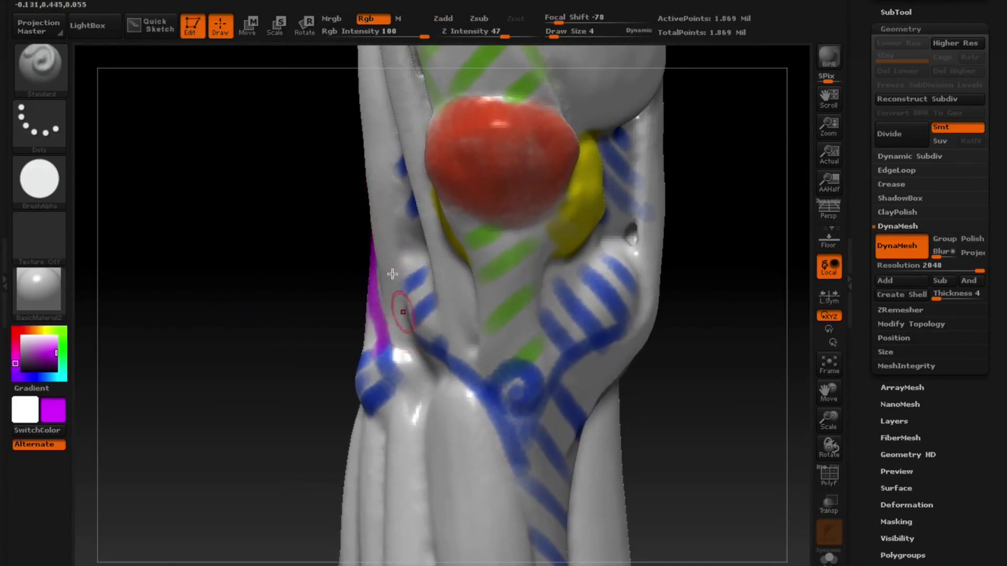
mouse_move(701, 325)
mouse_down()
mouse_move(648, 328)
mouse_move(677, 304)
mouse_move(526, 278)
mouse_up()
mouse_move(424, 312)
mouse_down()
mouse_move(441, 317)
mouse_move(467, 285)
mouse_move(485, 289)
mouse_move(477, 310)
mouse_move(485, 200)
mouse_move(503, 282)
mouse_move(514, 223)
mouse_move(552, 182)
mouse_up()
mouse_move(527, 78)
mouse_down()
mouse_move(546, 79)
mouse_move(555, 218)
mouse_move(583, 165)
mouse_move(619, 167)
mouse_up()
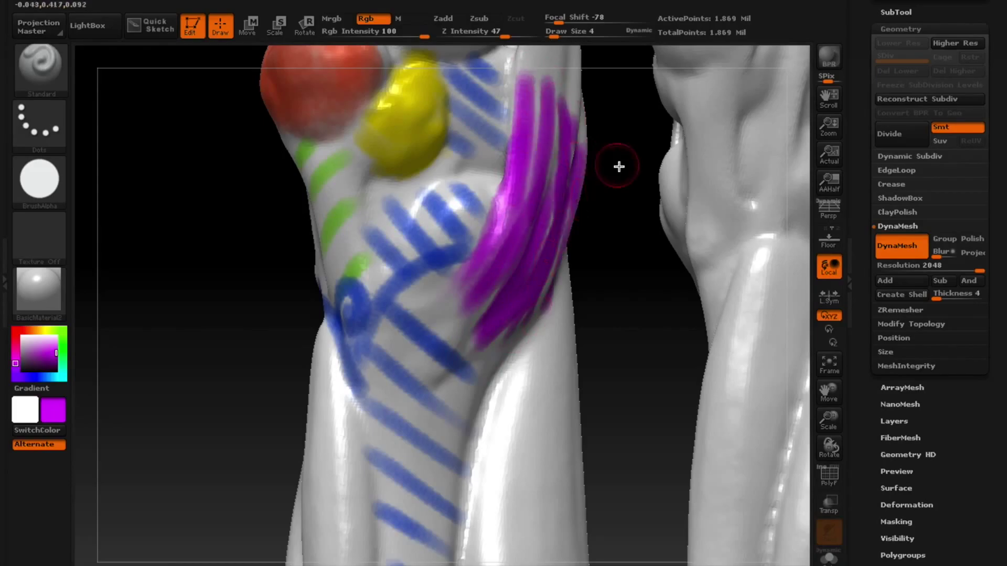
drag(605, 133, 604, 156)
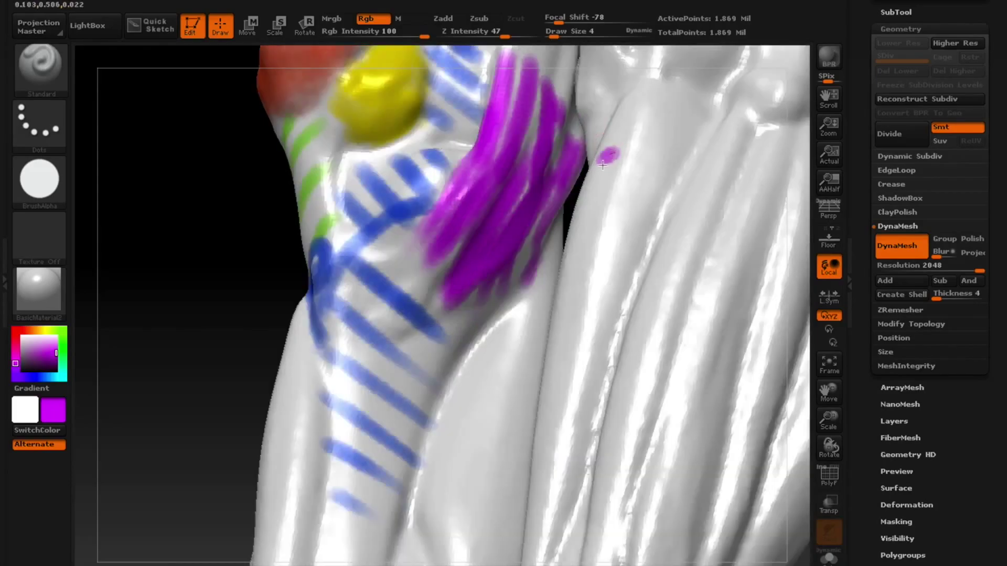
mouse_move(433, 252)
mouse_down()
mouse_move(412, 231)
mouse_move(387, 236)
mouse_move(367, 281)
mouse_move(451, 363)
mouse_move(367, 260)
mouse_move(401, 343)
mouse_move(267, 373)
mouse_up()
mouse_move(211, 311)
mouse_down()
mouse_move(234, 355)
mouse_move(229, 270)
mouse_up()
mouse_move(465, 300)
mouse_down()
mouse_move(447, 304)
mouse_move(454, 299)
mouse_up()
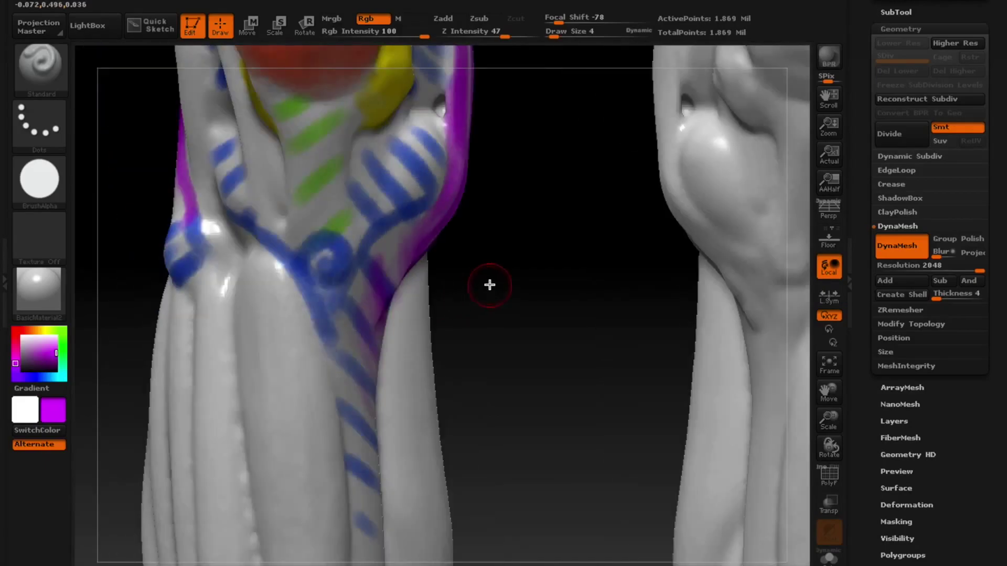
key(ctrl+z)
key(ctrl+z)
key(ctrl+z)
key(ctrl+z)
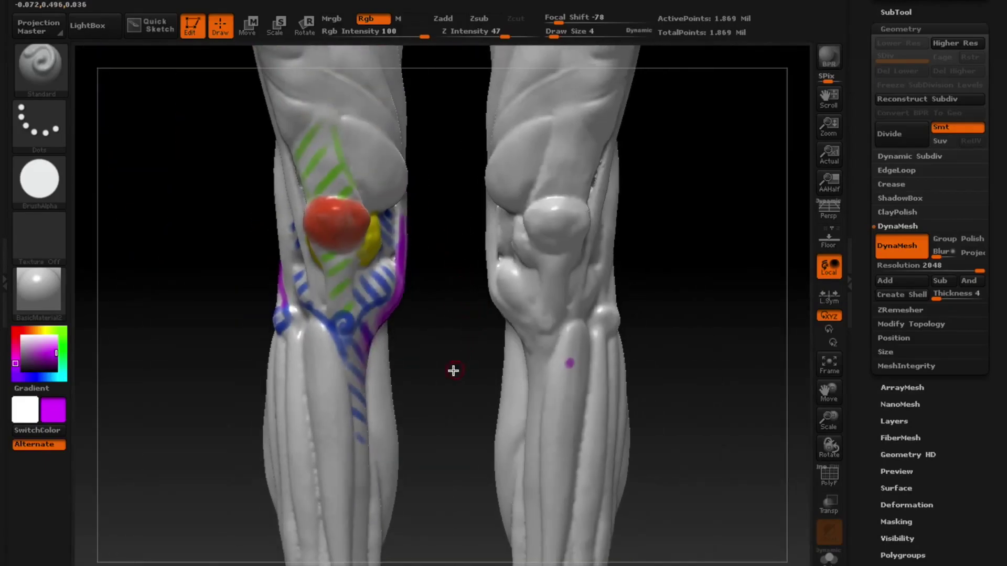
key(ctrl+z)
key(ctrl+z)
key(ctrl+z)
key(ctrl+z)
key(ctrl+z)
key(ctrl+z)
key(ctrl+z)
key(ctrl+z)
key(ctrl+z)
key(ctrl+z)
key(ctrl+z)
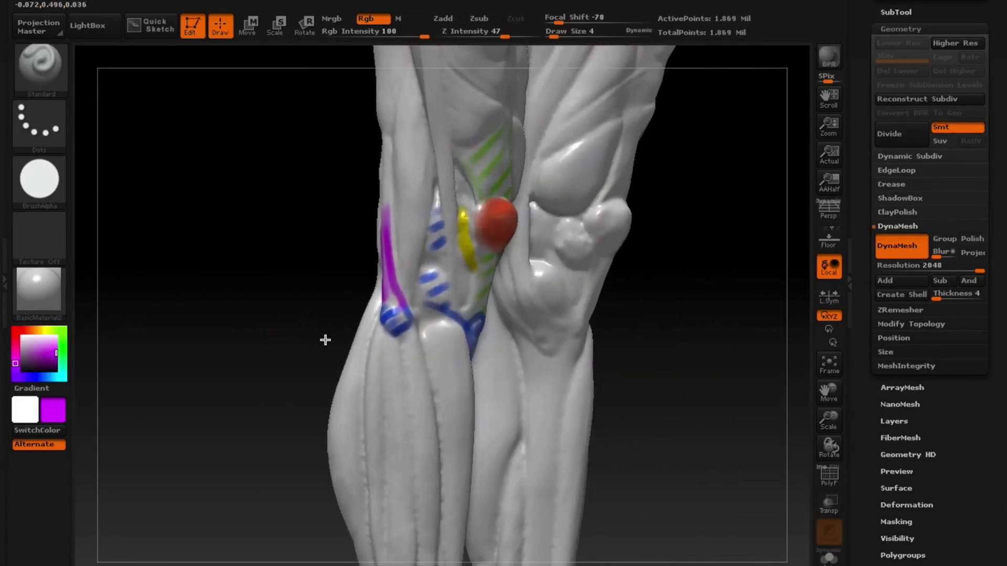
key(ctrl+z)
key(ctrl+z)
key(ctrl+z)
key(ctrl+z)
key(ctrl+z)
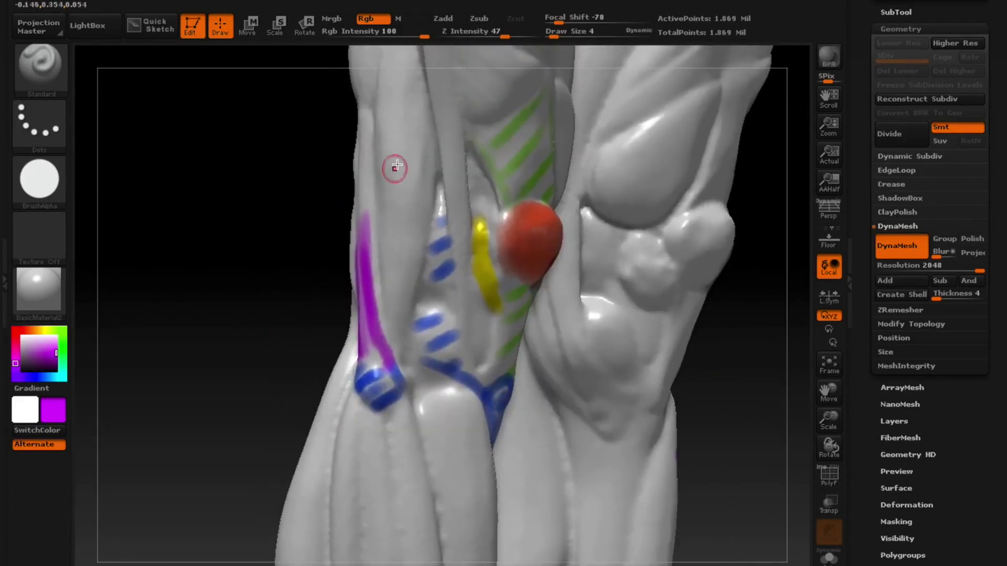
- Paint diagonal purple stripes on the outer thigh muscle between the purple tendon streaks and the blue striped bone
drag(372, 184, 411, 108)
drag(383, 216, 427, 138)
drag(388, 258, 433, 180)
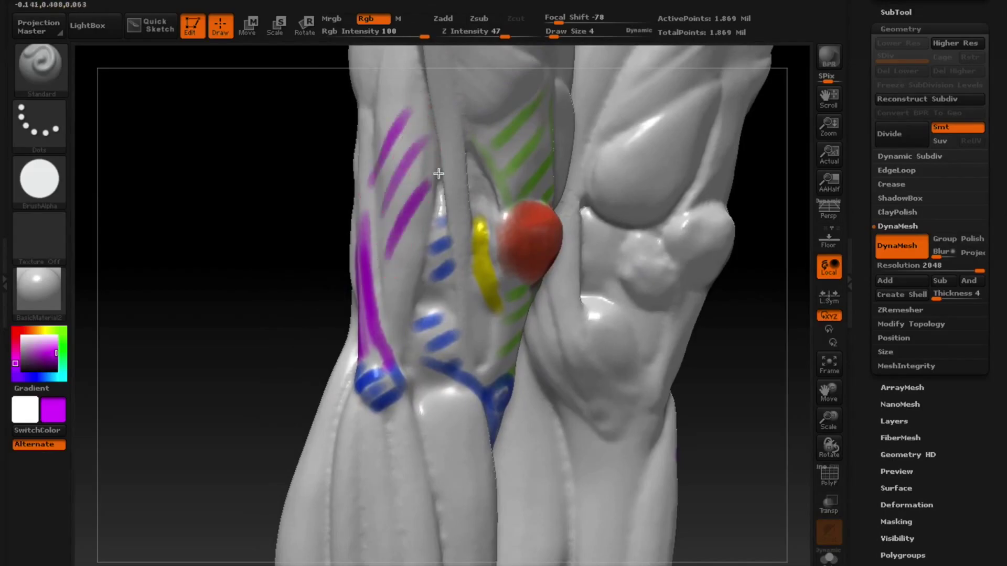
drag(391, 307, 419, 256)
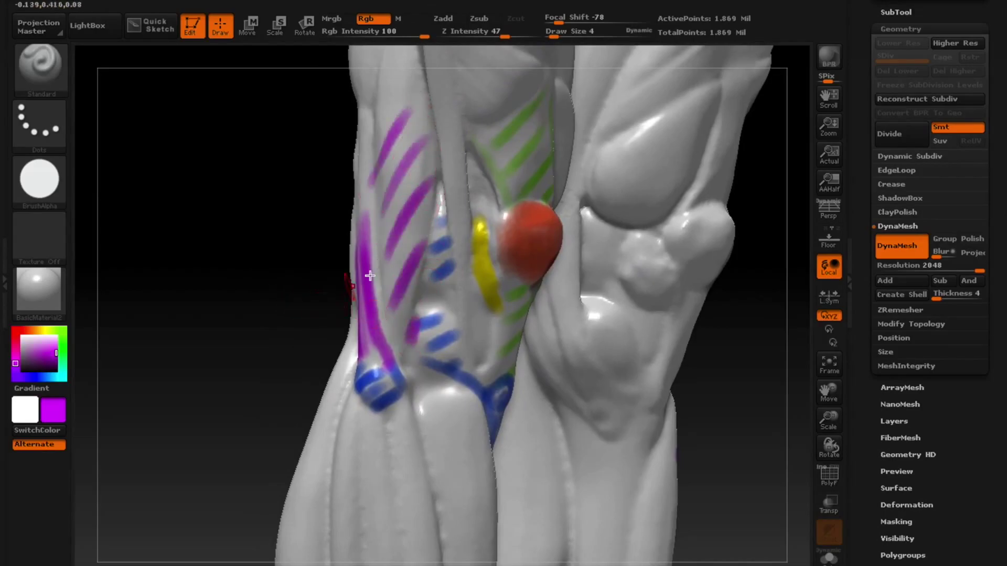
key(ctrl+z)
key(ctrl+z)
key(ctrl+z)
key(ctrl+z)
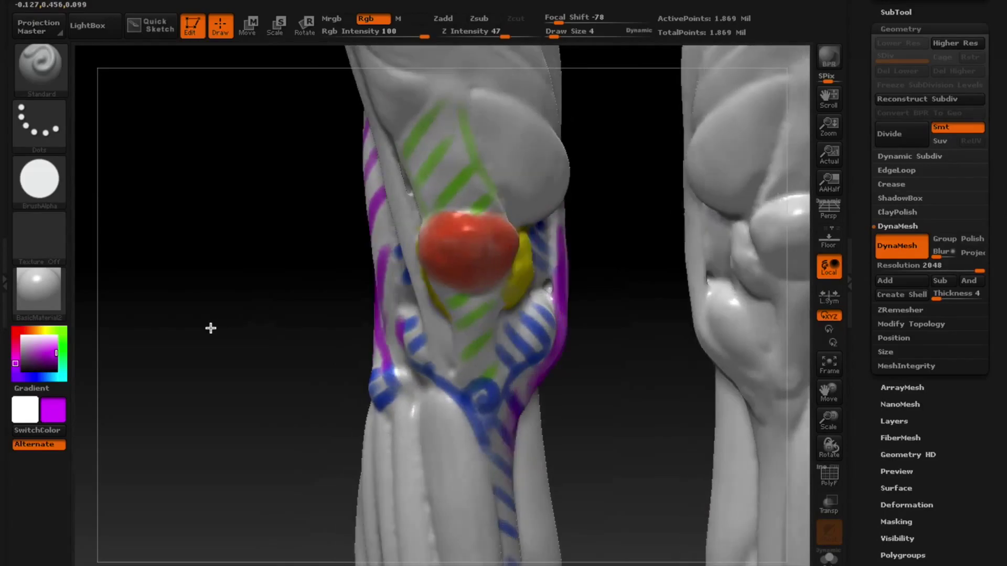